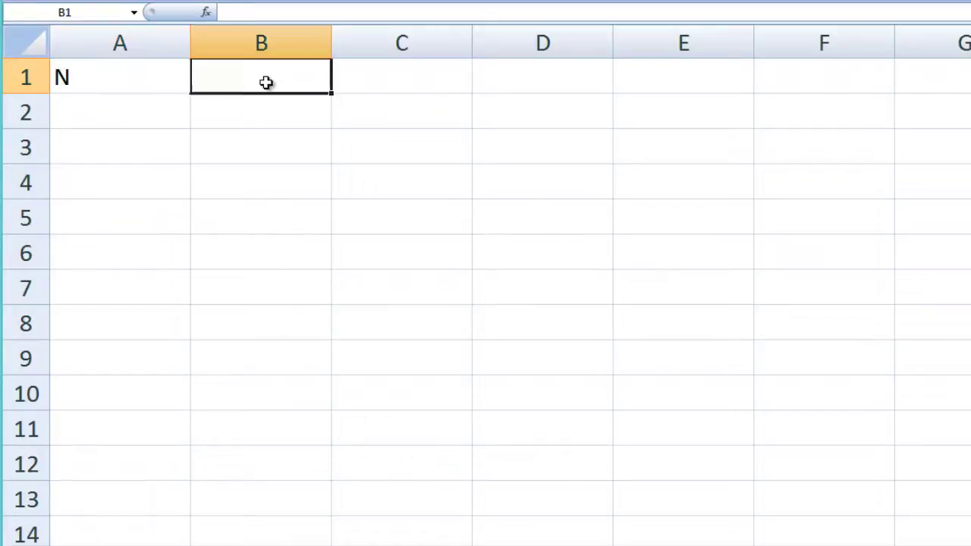
Enter 6 as the value of N in B1, then add the label p(but) in A2 with 0,3 in B2.
double_click(251, 79)
text(6)
click(127, 111)
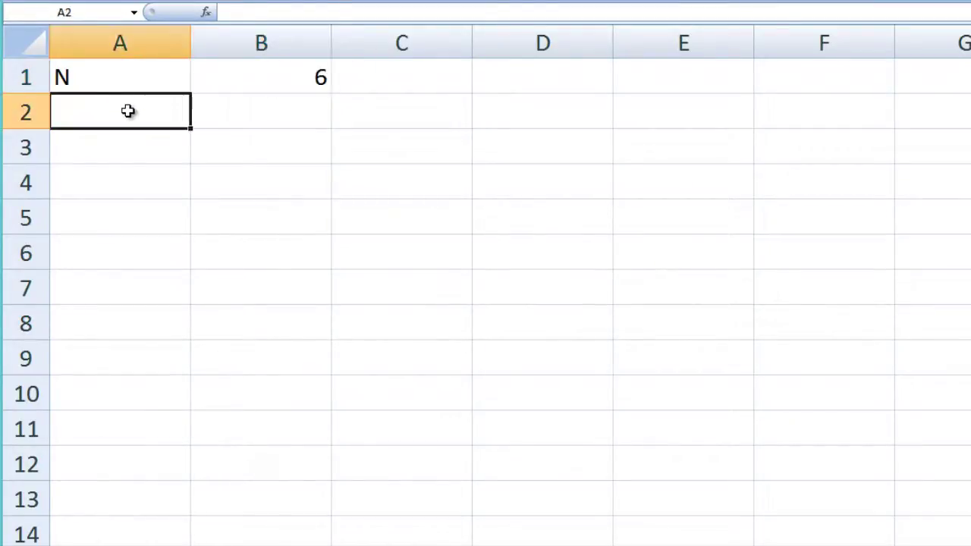
double_click(128, 112)
text(p)
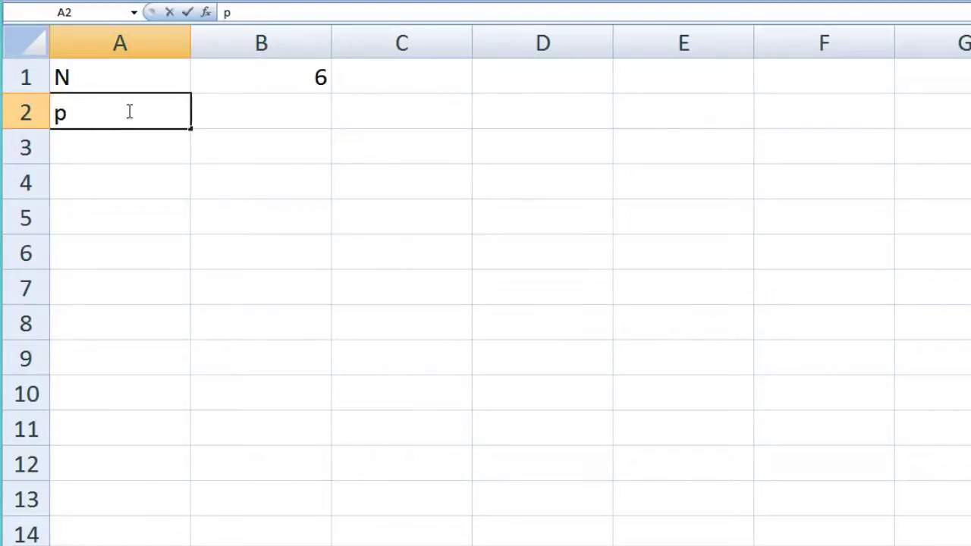
text((but))
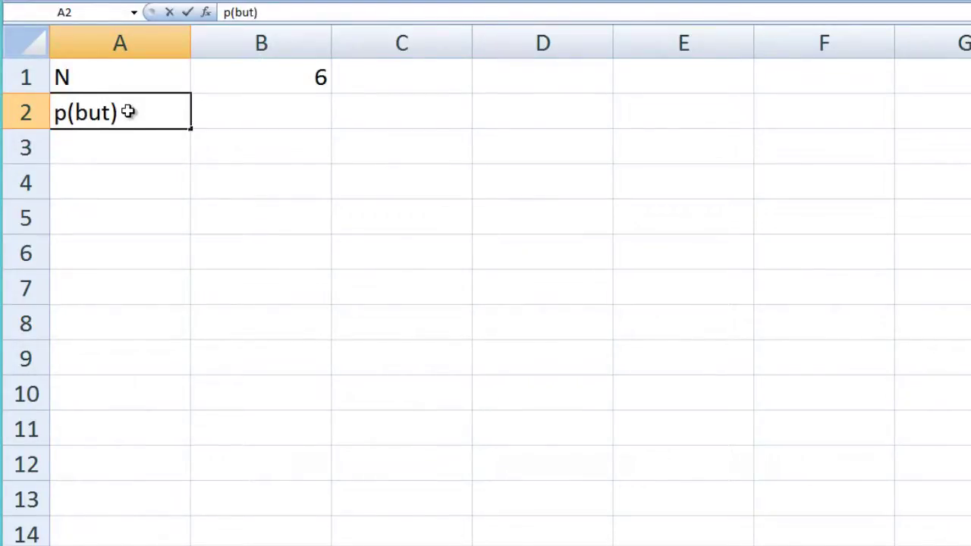
key(Tab)
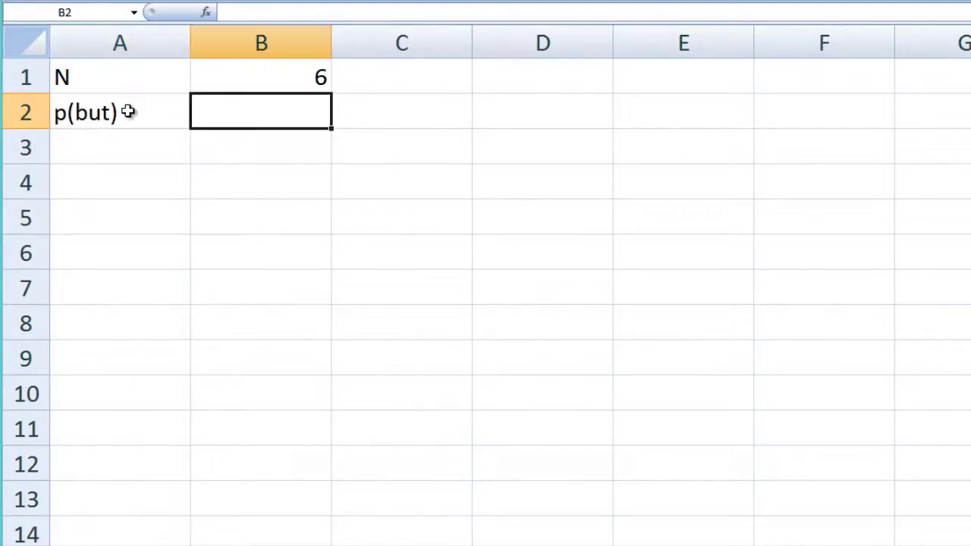
text(0,3)
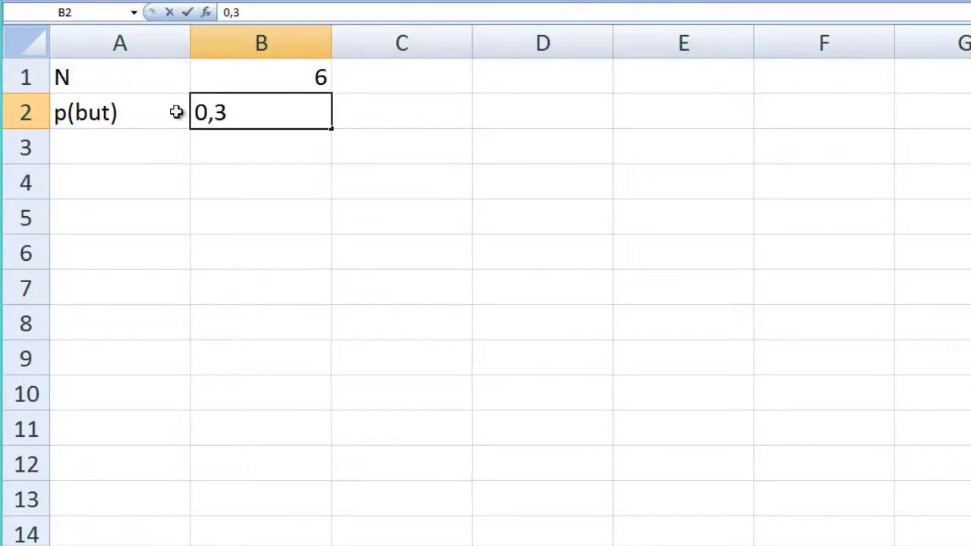
Add the label p(raté) in cell A3, below p(but).
click(112, 145)
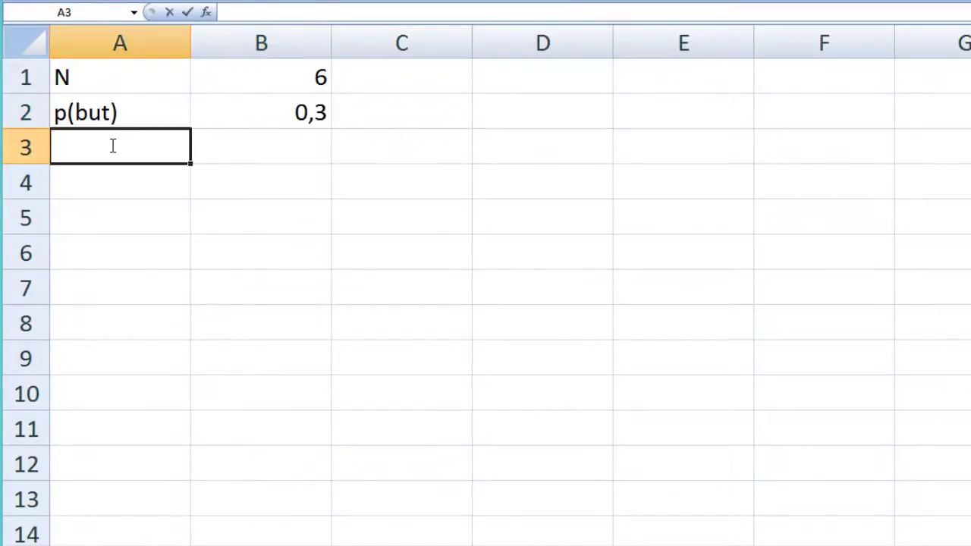
text(p()
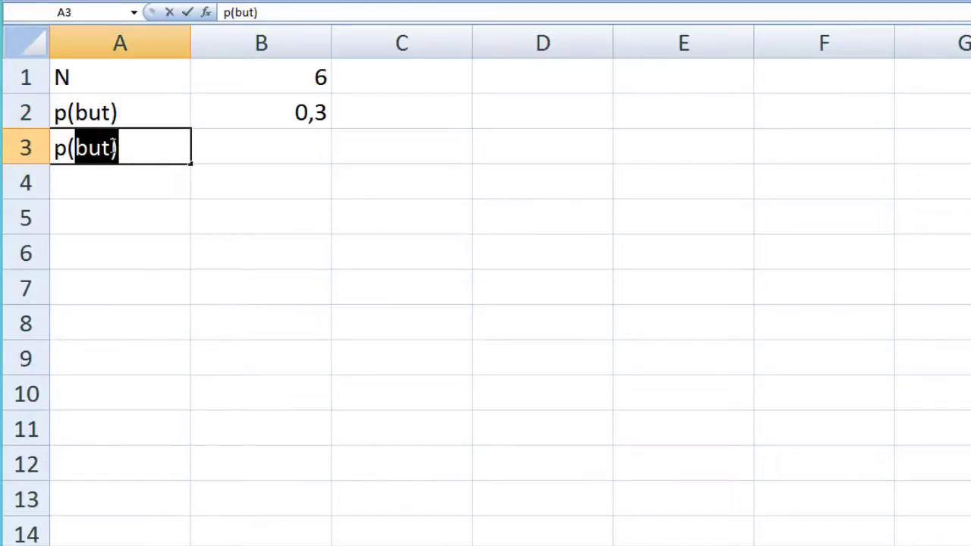
text(rate)
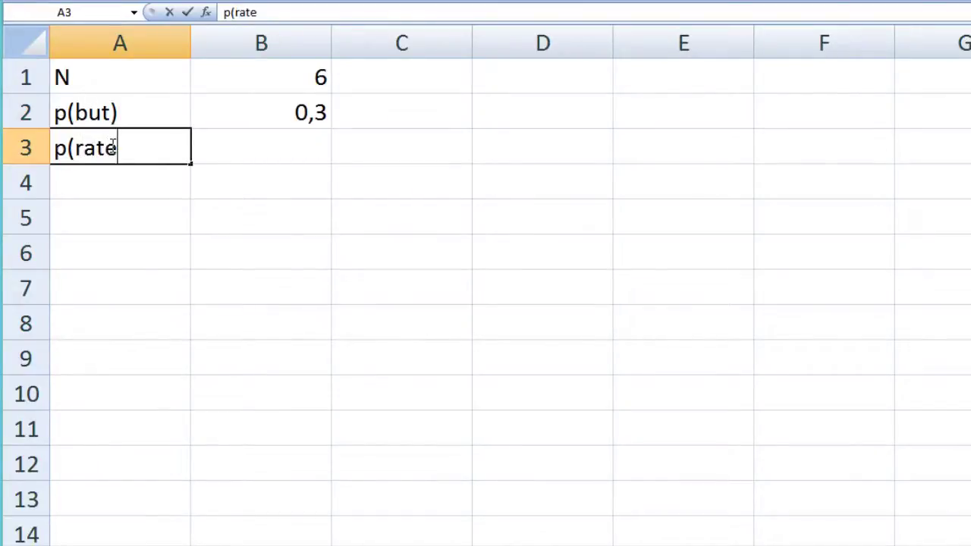
key(BackSpace)
text(é))
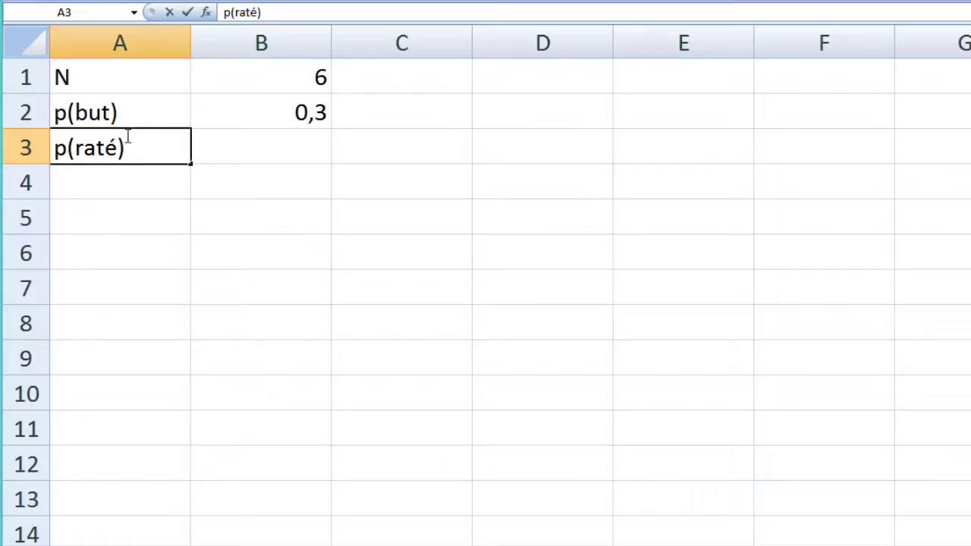
Calculate the miss probability in B3 with the formula =1-B2.
click(296, 154)
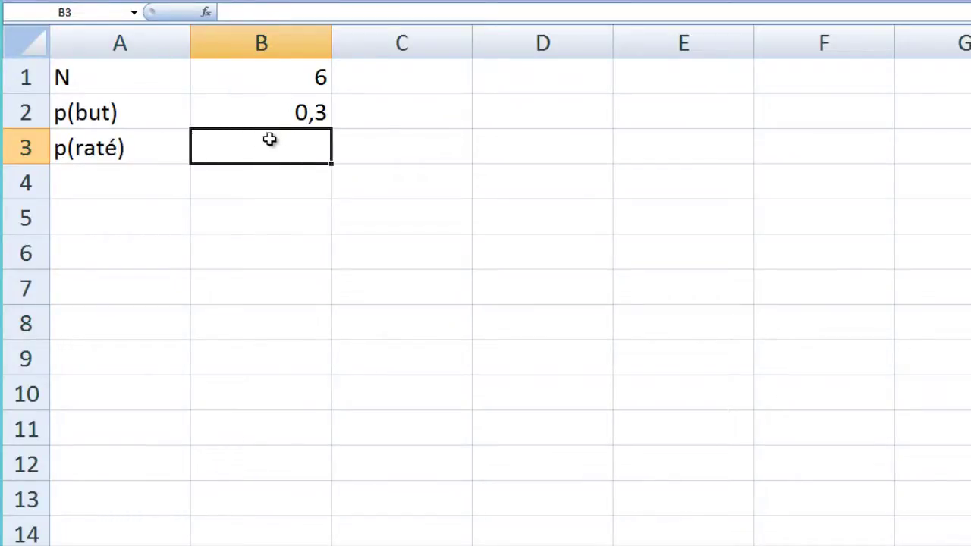
text(=)
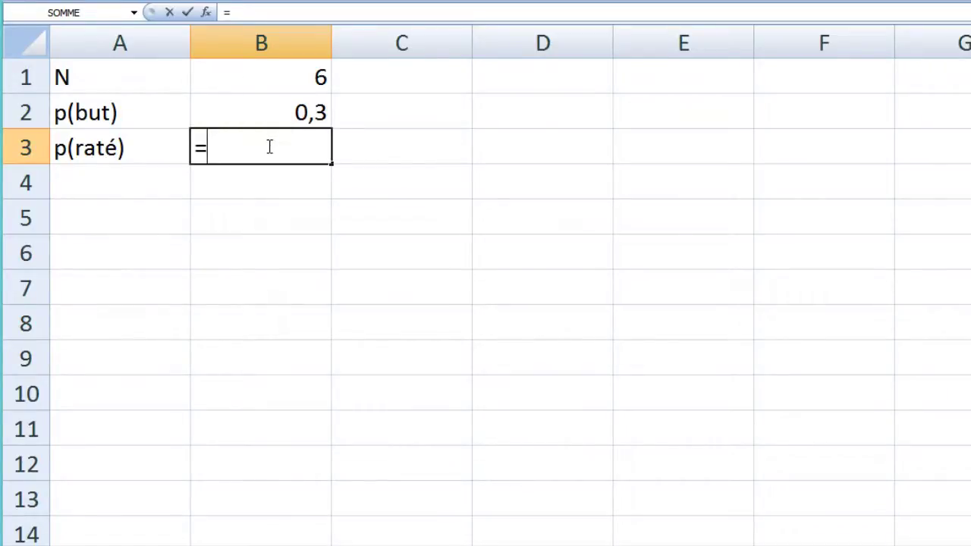
text(1-)
click(306, 115)
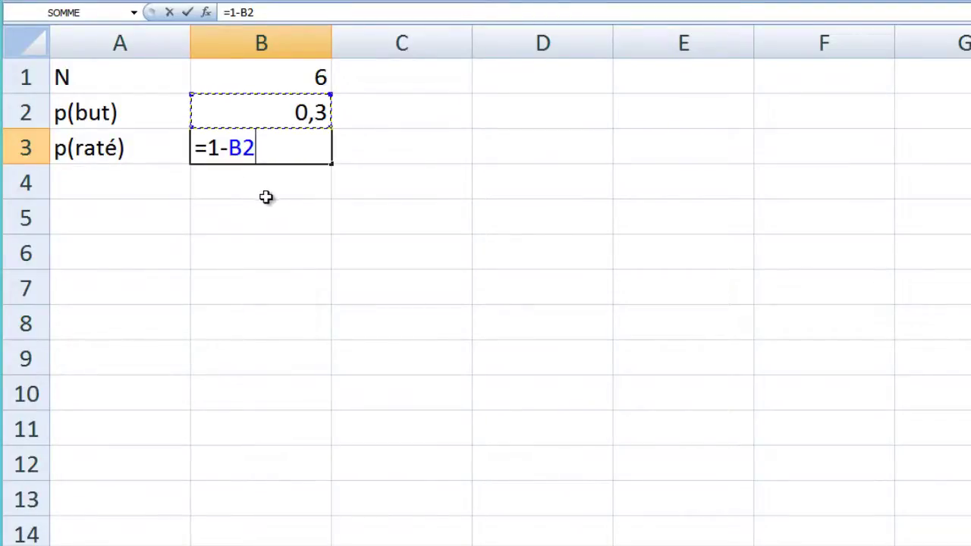
click(76, 251)
Create a column headed k in A5 and list the values 0 to 6 below it in A6 to A12.
click(81, 219)
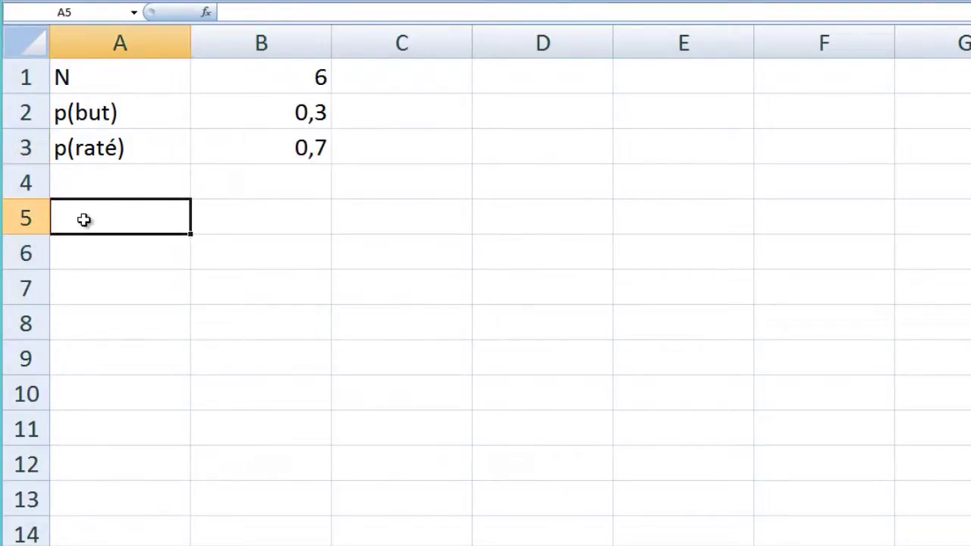
text(k)
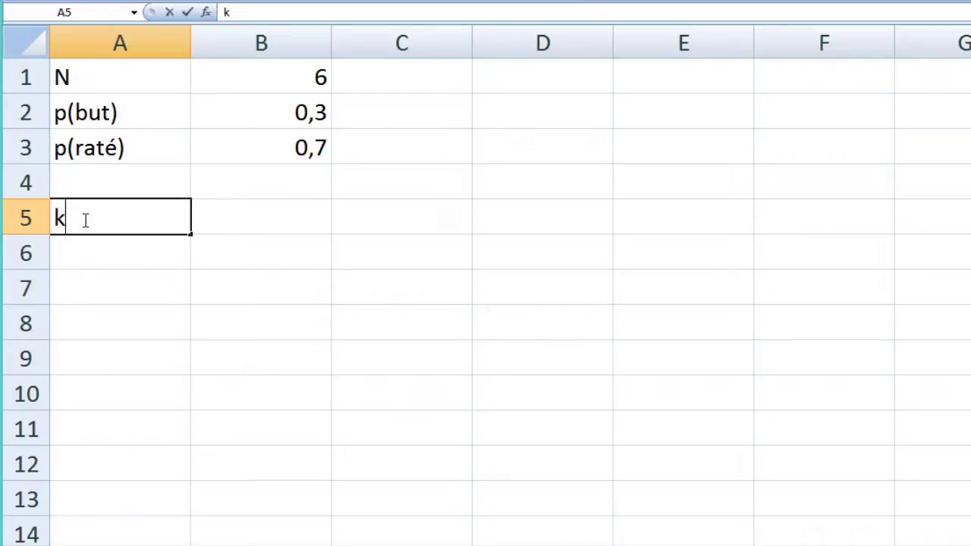
click(76, 247)
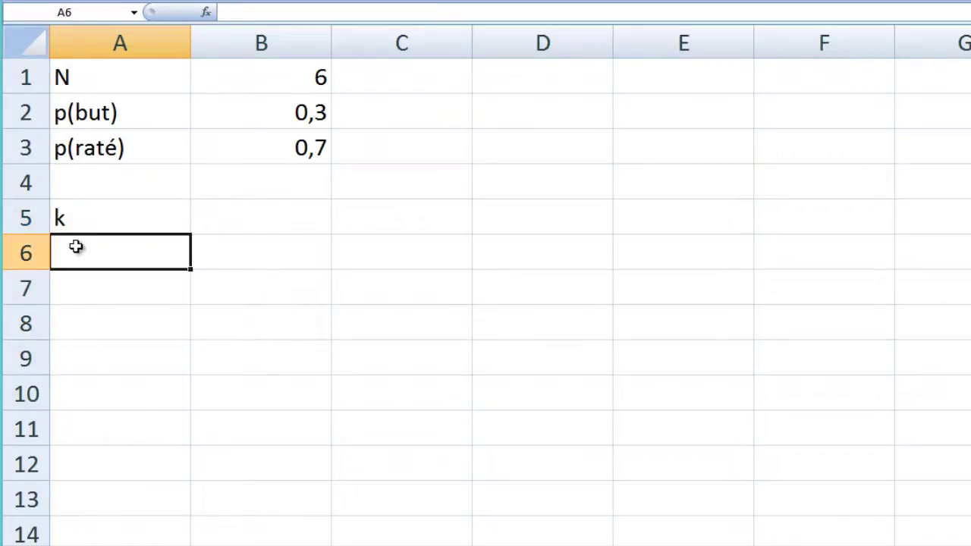
text(0)
click(72, 292)
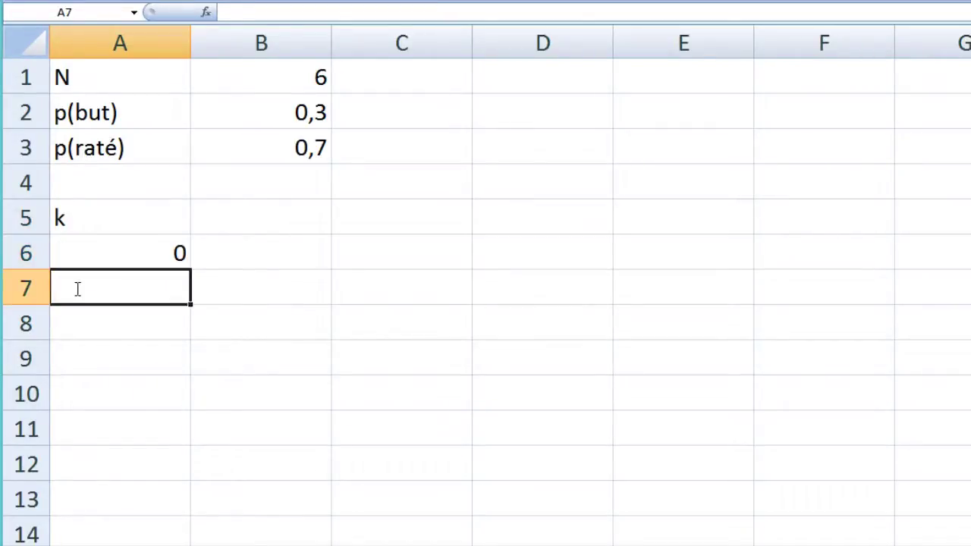
text(1)
click(86, 323)
text(2)
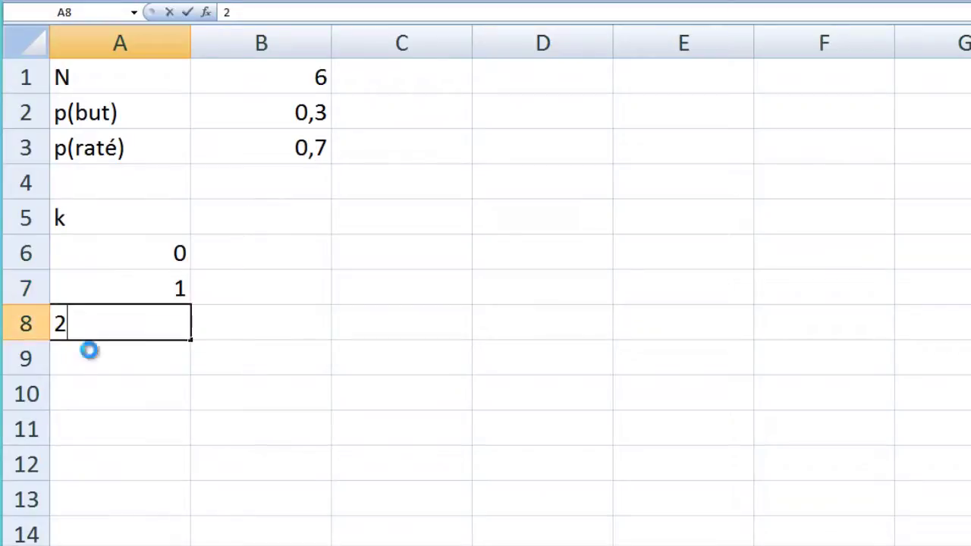
click(90, 355)
text(3)
click(115, 396)
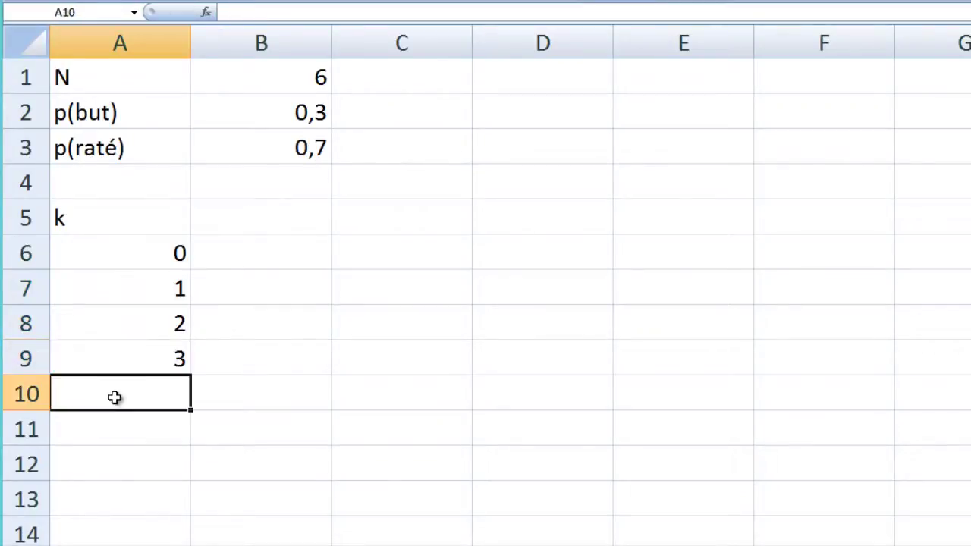
text(4)
click(121, 425)
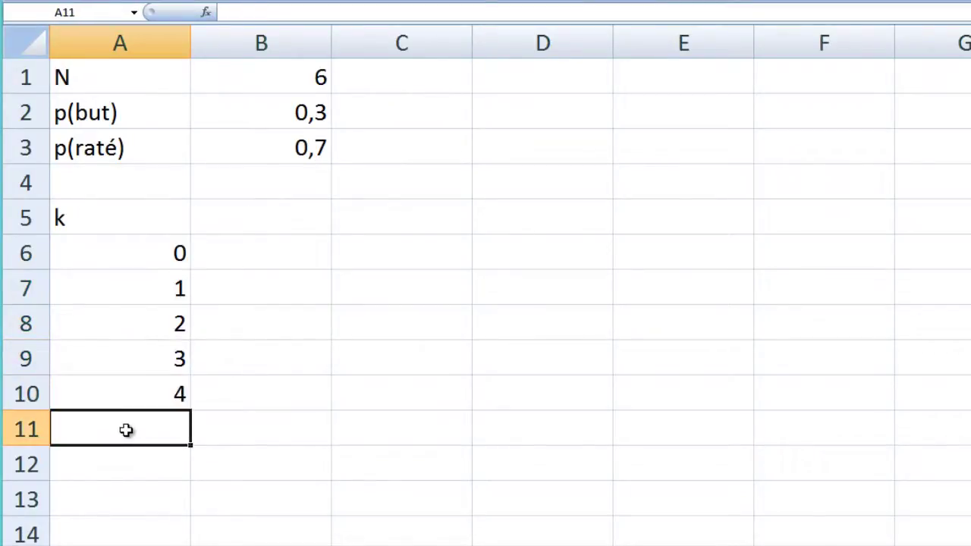
text(5)
click(150, 466)
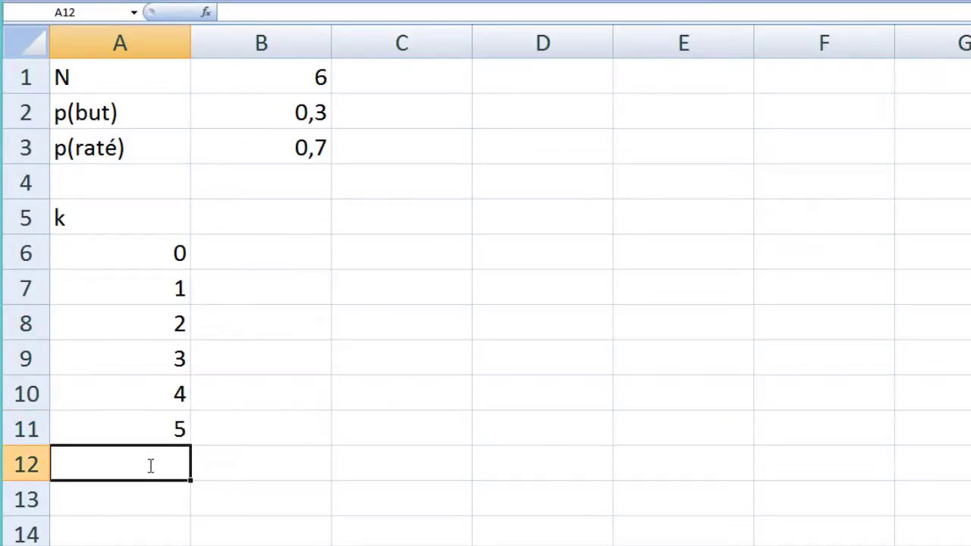
text(6)
click(240, 485)
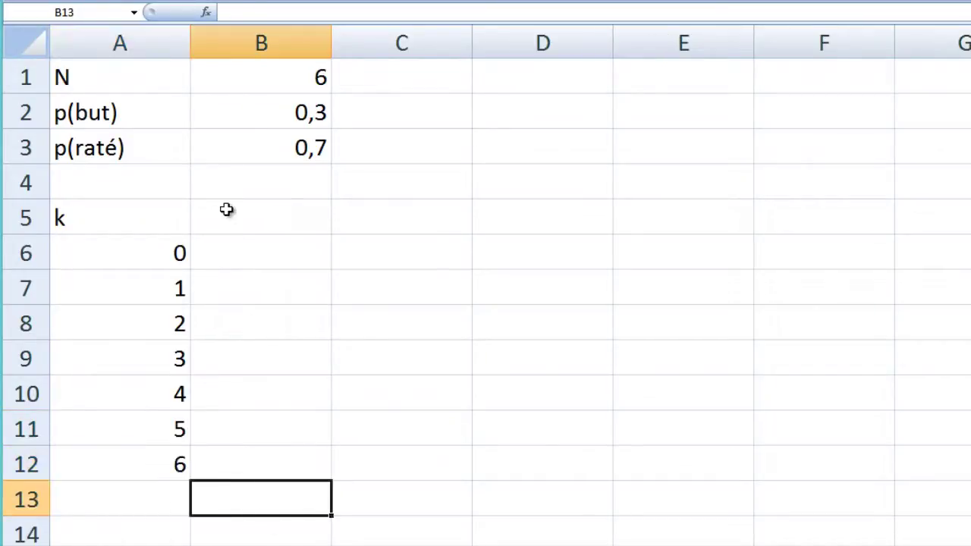
Widen column B to make room for a longer heading in B5.
click(247, 223)
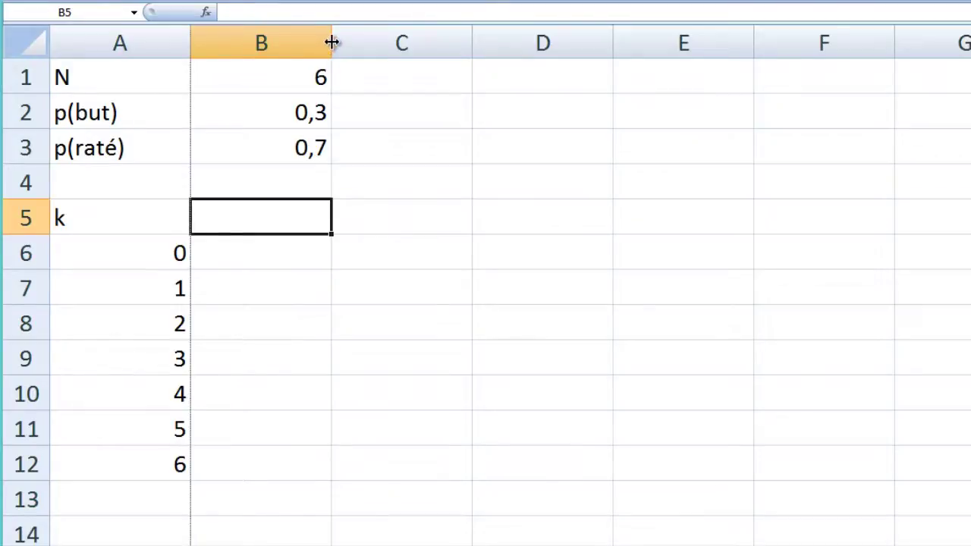
drag(332, 42, 421, 43)
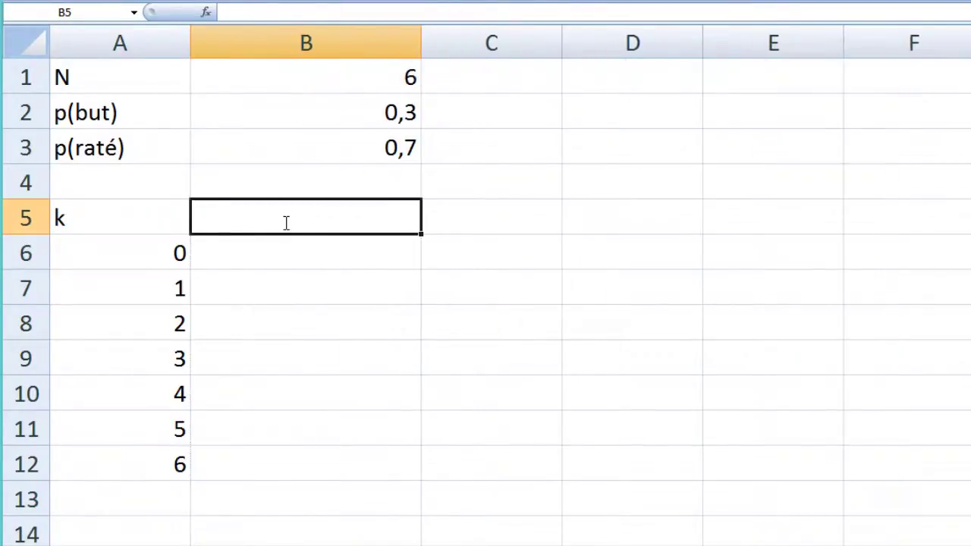
double_click(286, 222)
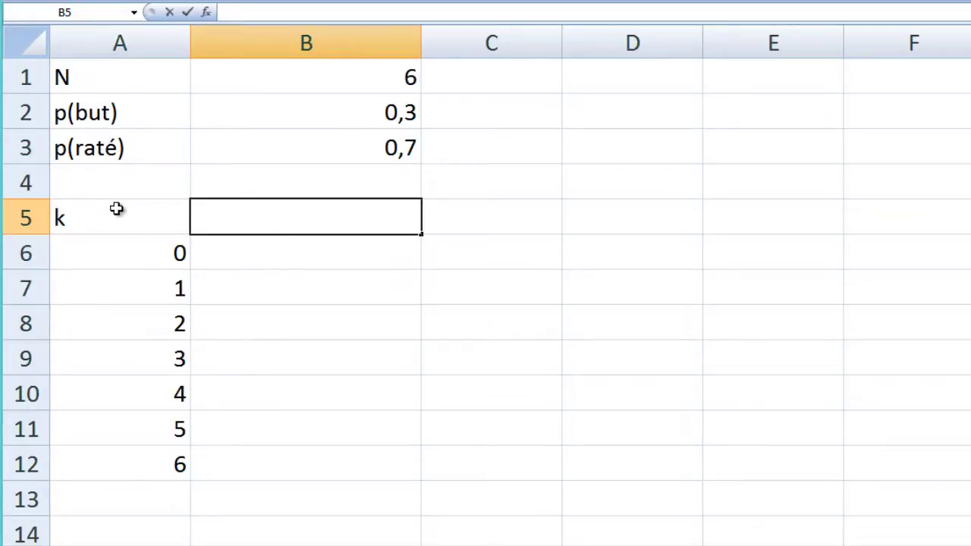
Center the contents of columns A through D horizontally.
drag(147, 43, 658, 70)
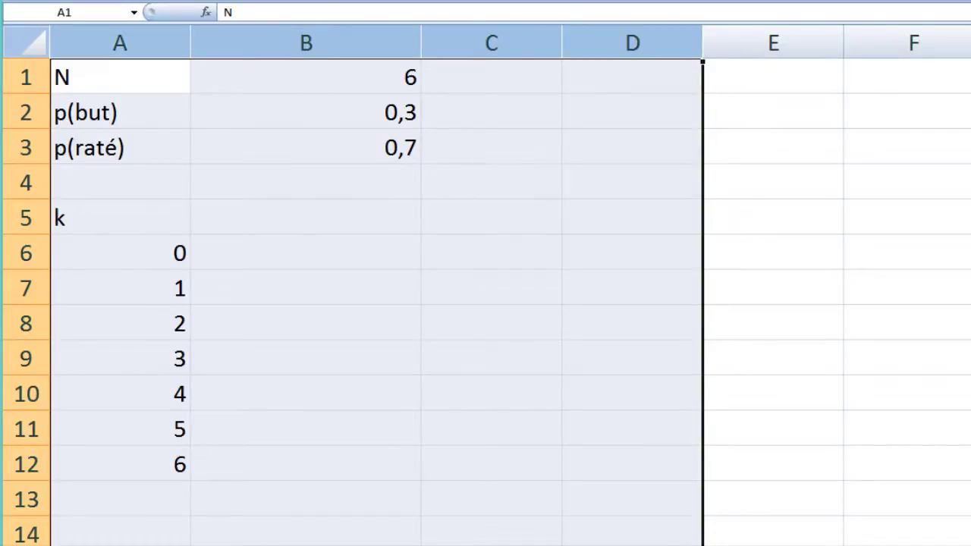
click(289, 1)
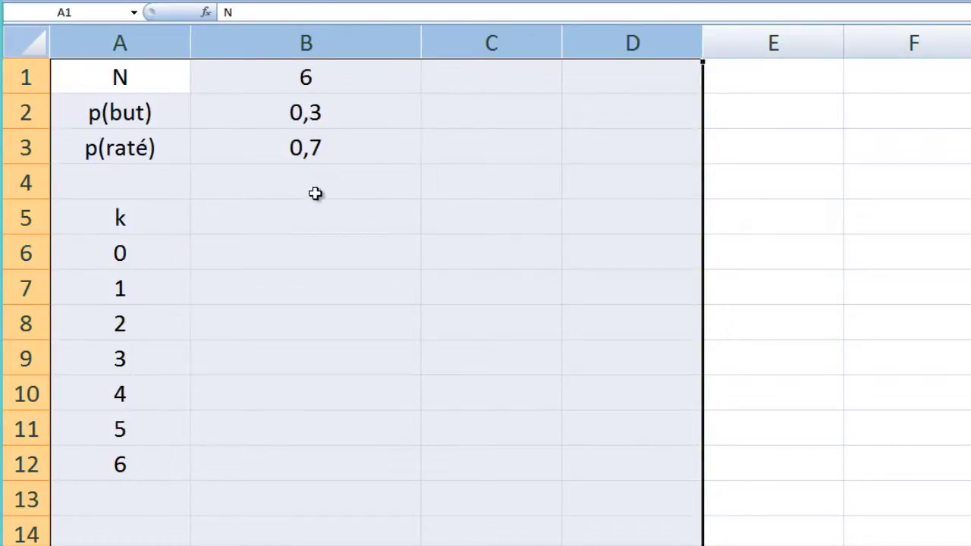
click(280, 227)
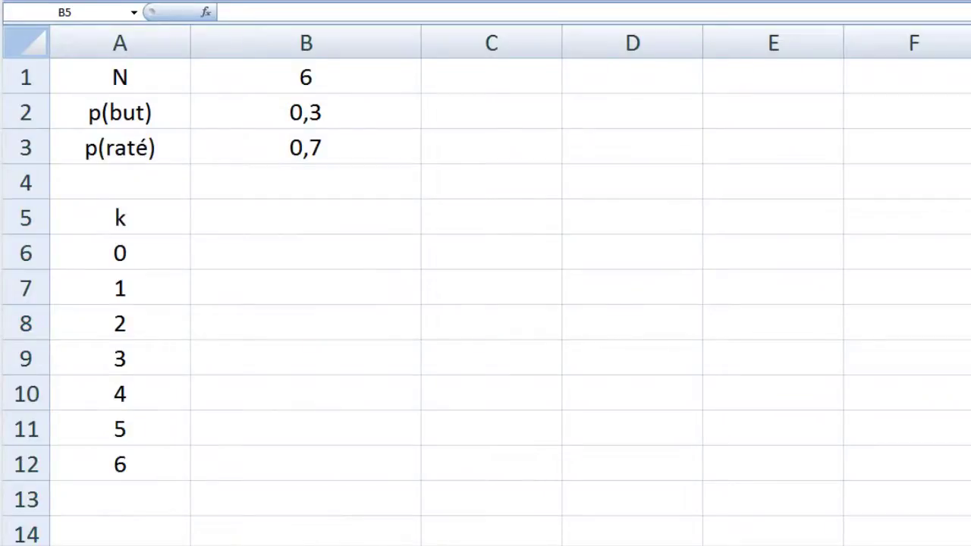
Enter the heading P(but)^k*P(raté)^(n-k) in B5 and widen column B slightly to fit it.
click(250, 216)
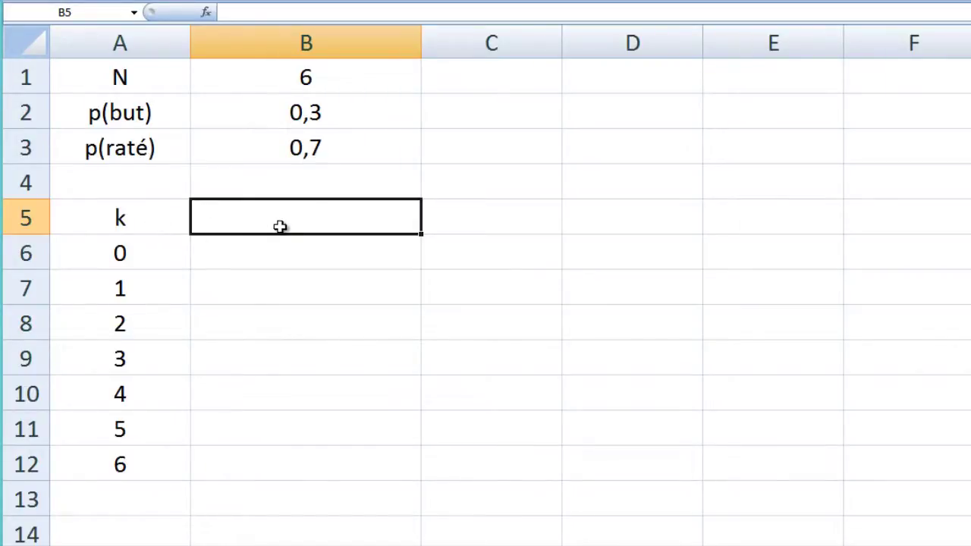
double_click(246, 217)
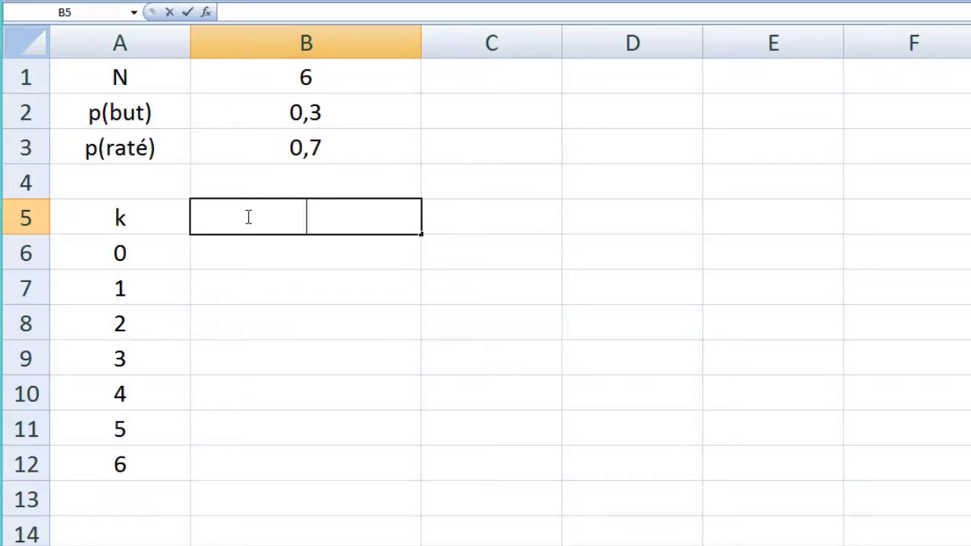
text(P(but))
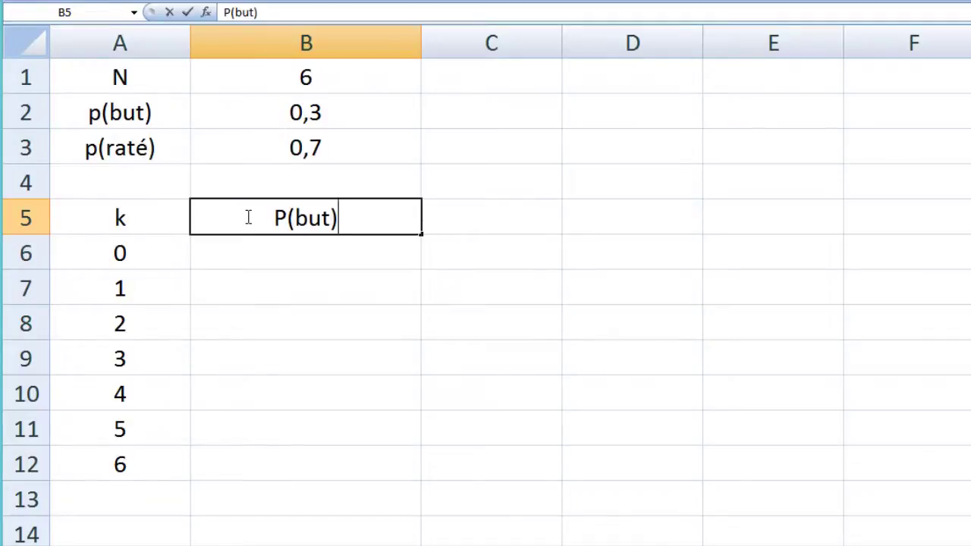
text(^k)
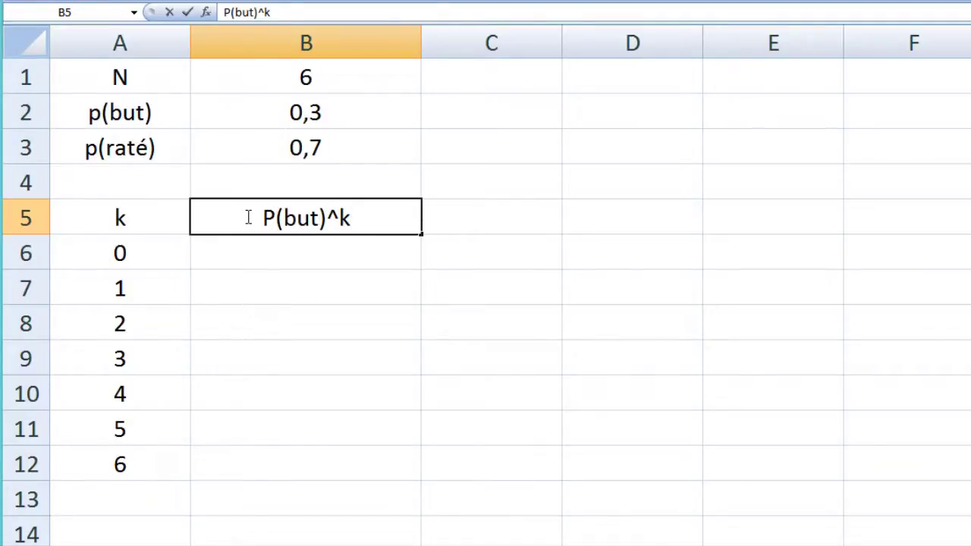
text(*)
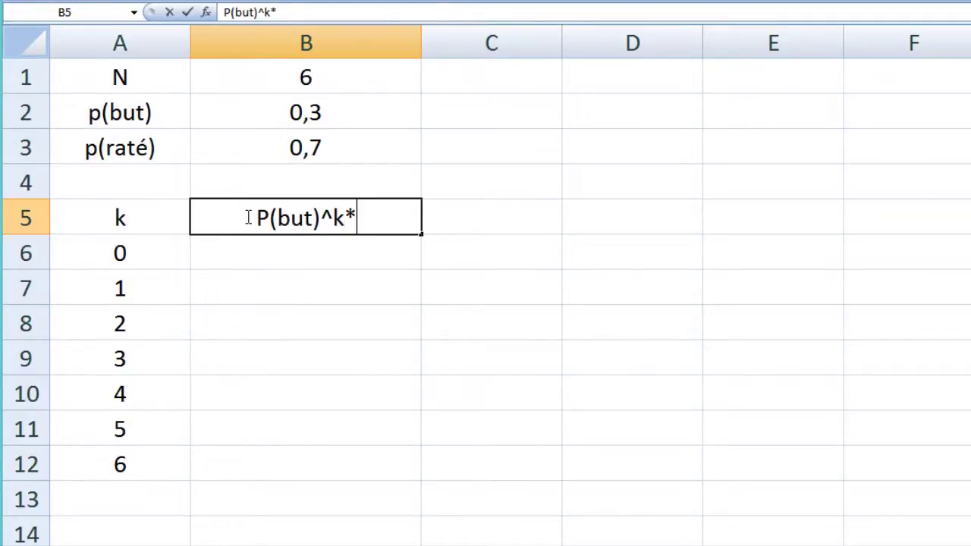
text(P)
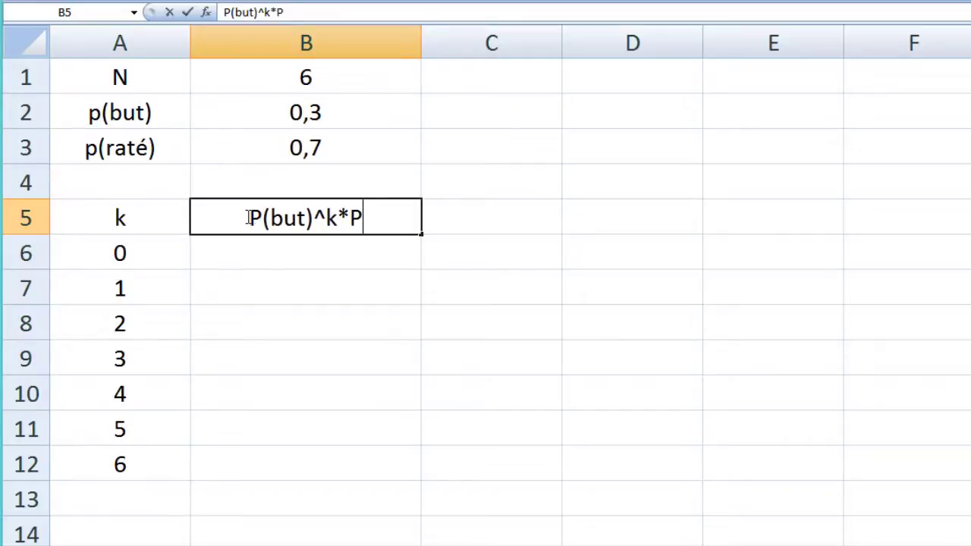
text((raté)
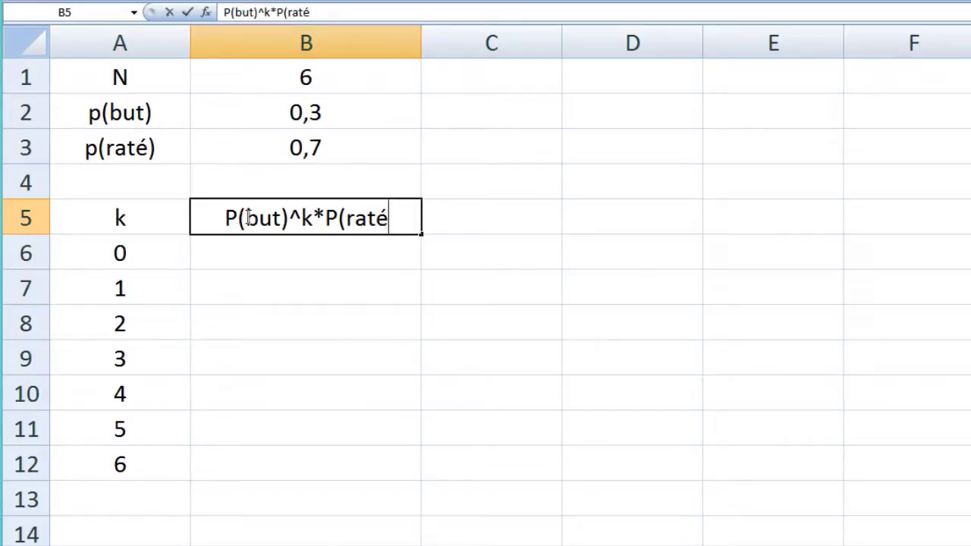
text())
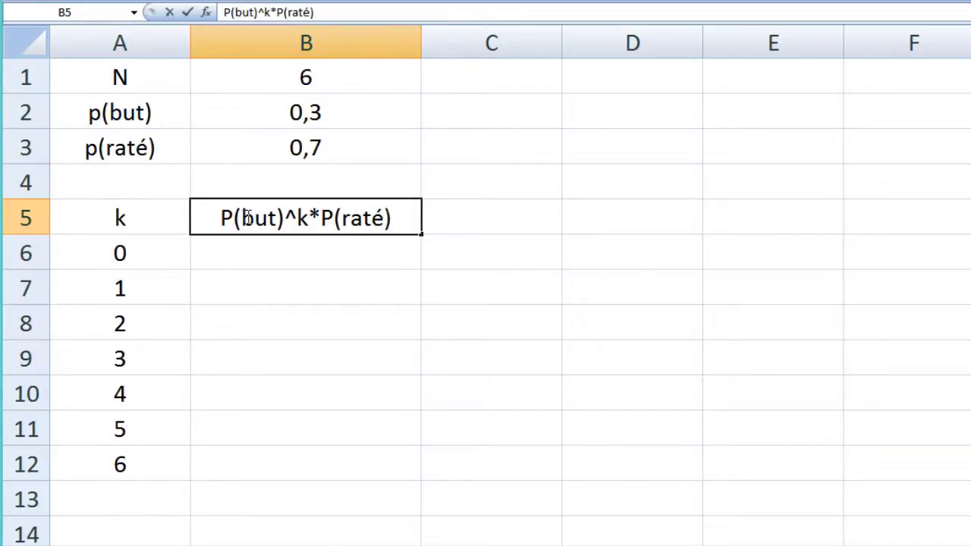
text(^(n)
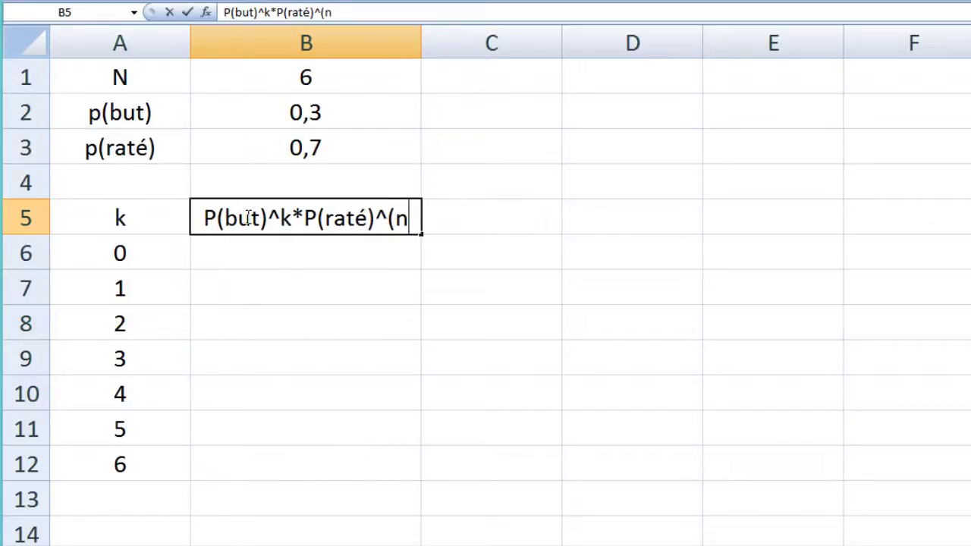
text(-)
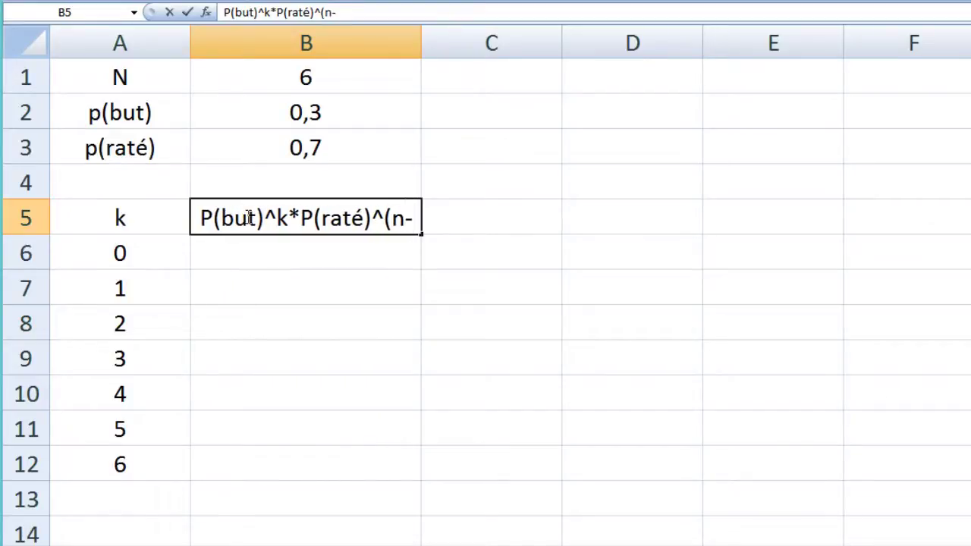
text(k))
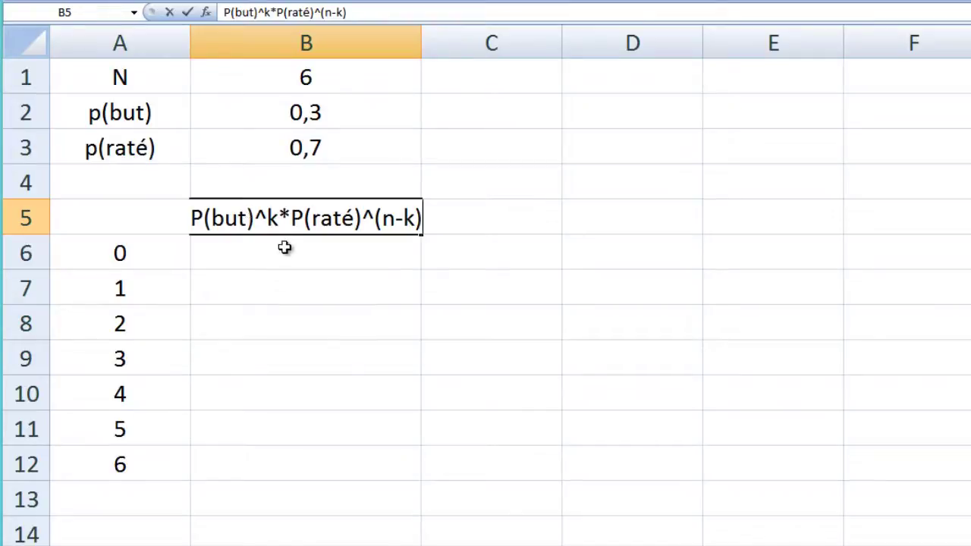
key(Return)
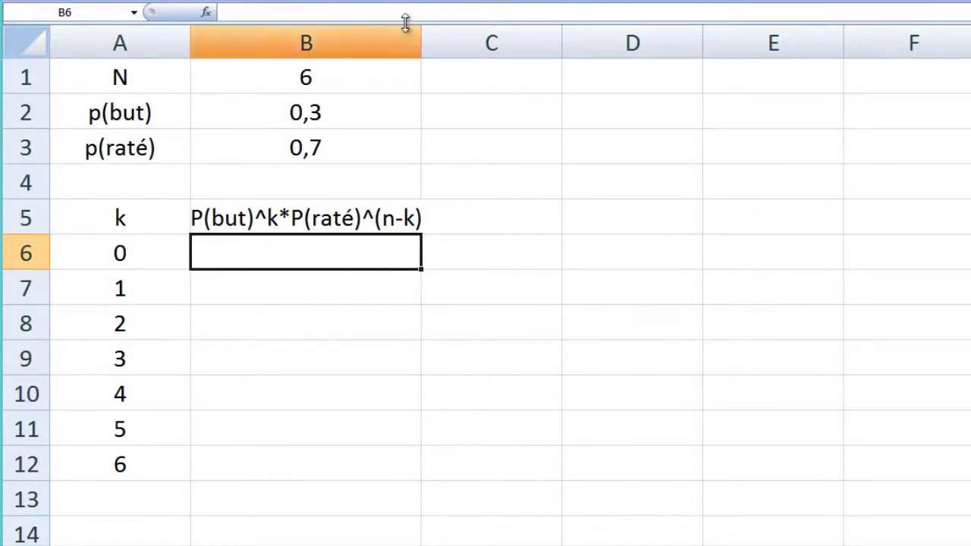
drag(421, 39, 448, 47)
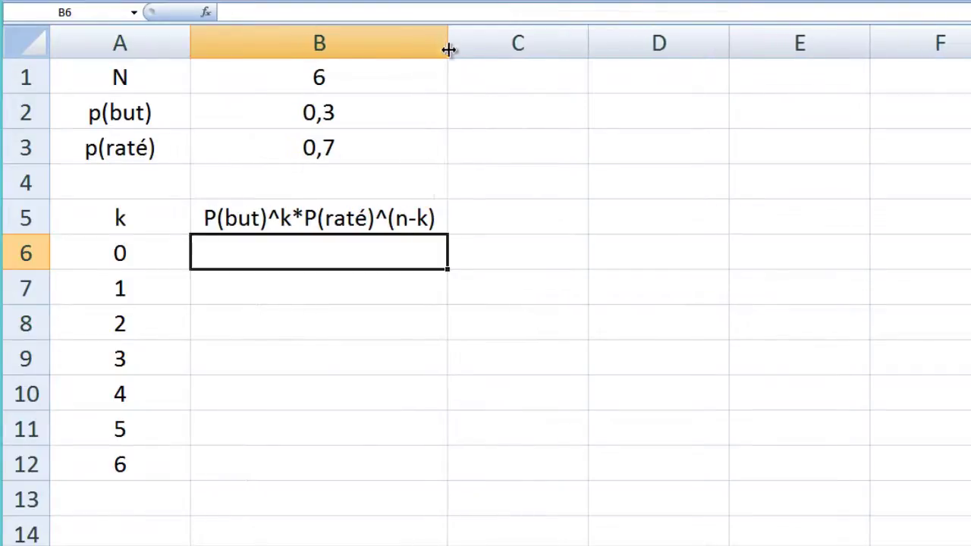
Enter the heading "Combinaisons de k parmi n" in C5 and widen column C to fit it.
click(509, 214)
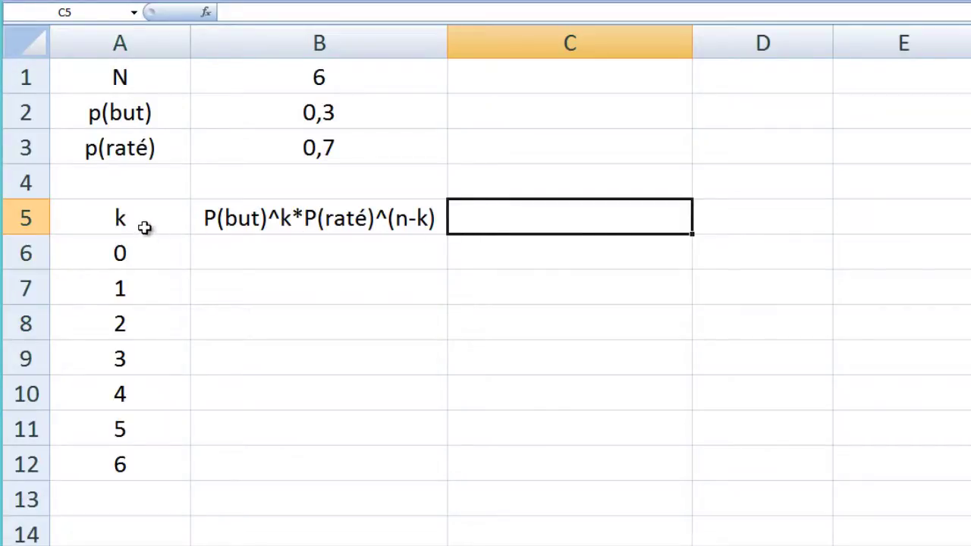
double_click(519, 221)
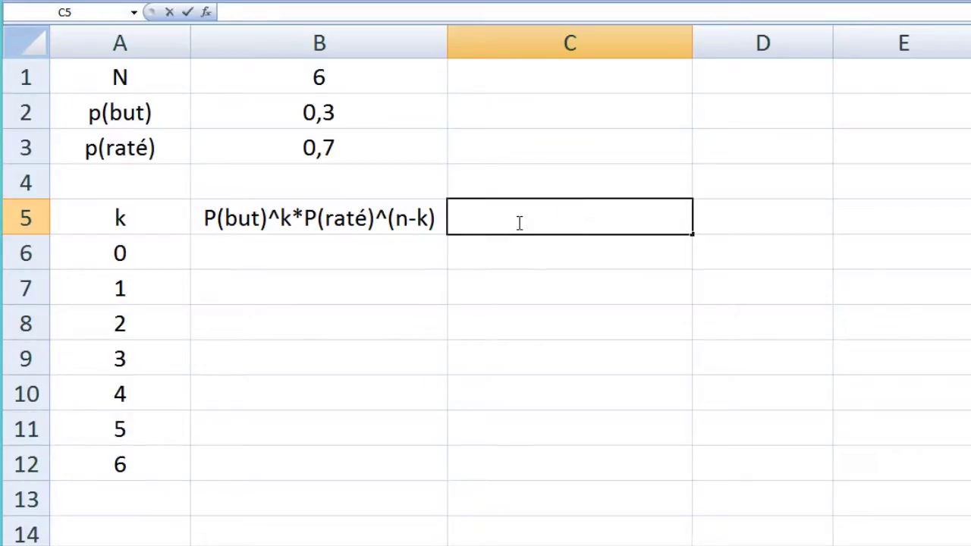
text(Combinai)
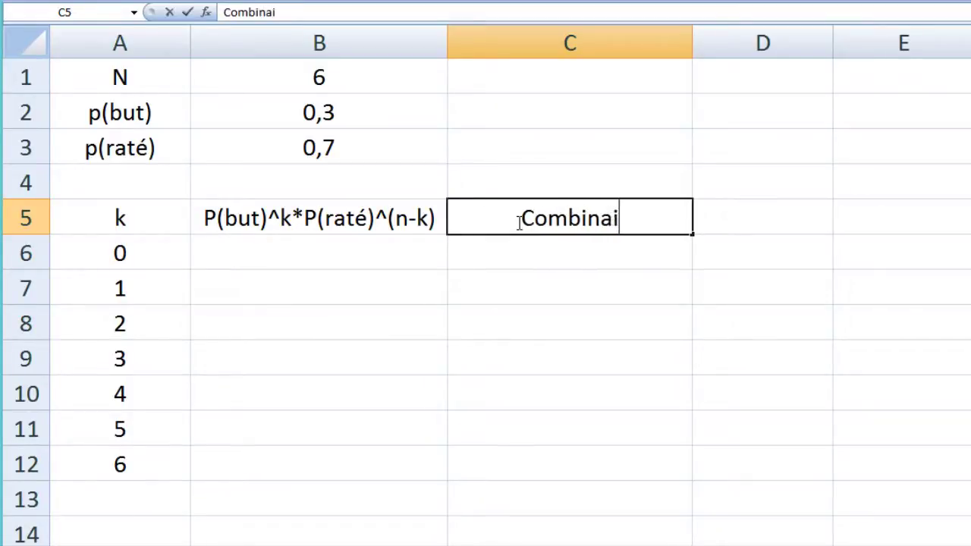
text(sons de )
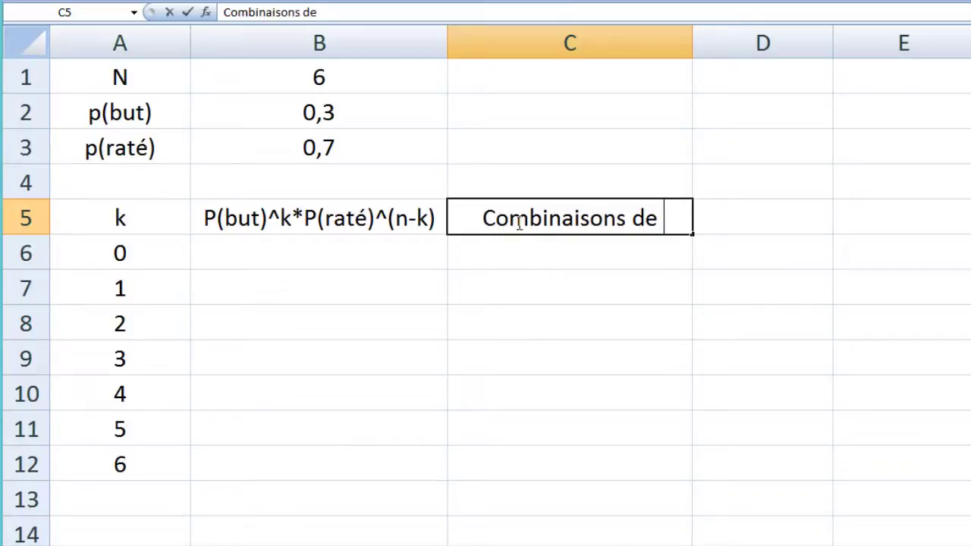
text(k parmi n)
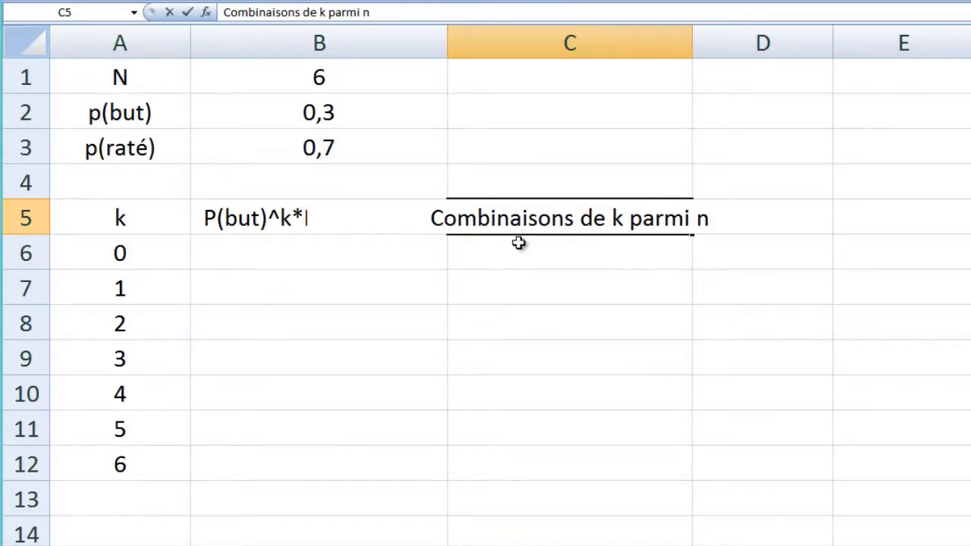
key(Return)
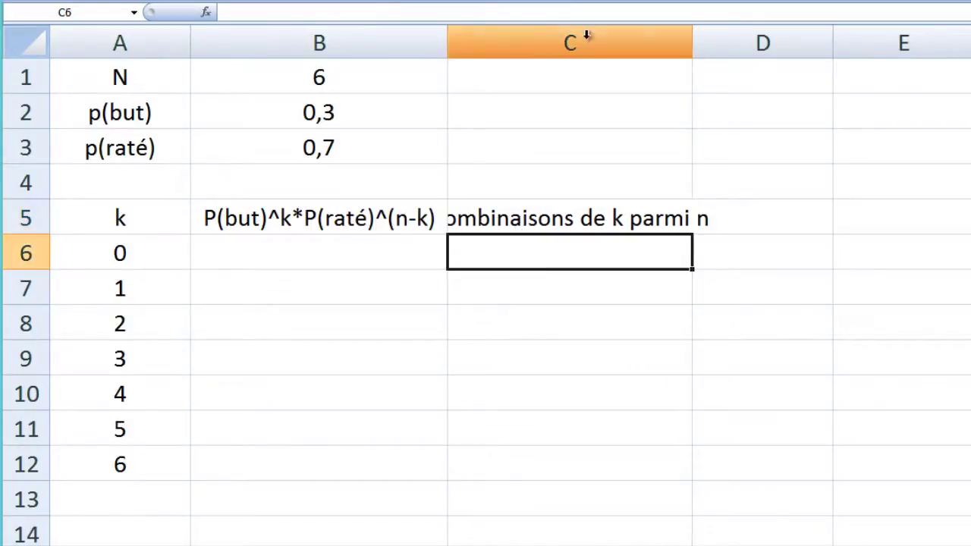
drag(693, 50, 745, 44)
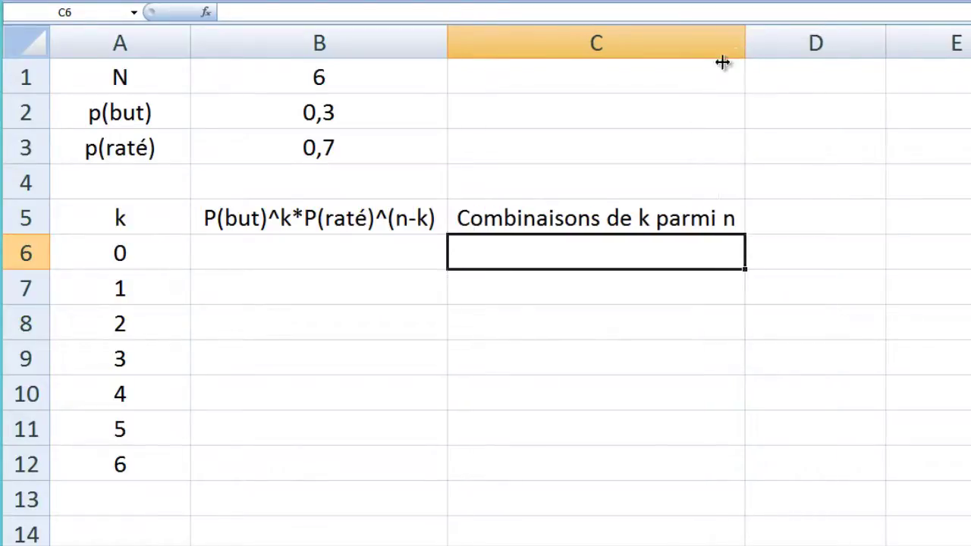
Make the table headings in A5 to C5 bold.
drag(152, 219, 576, 220)
key(ctrl+g)
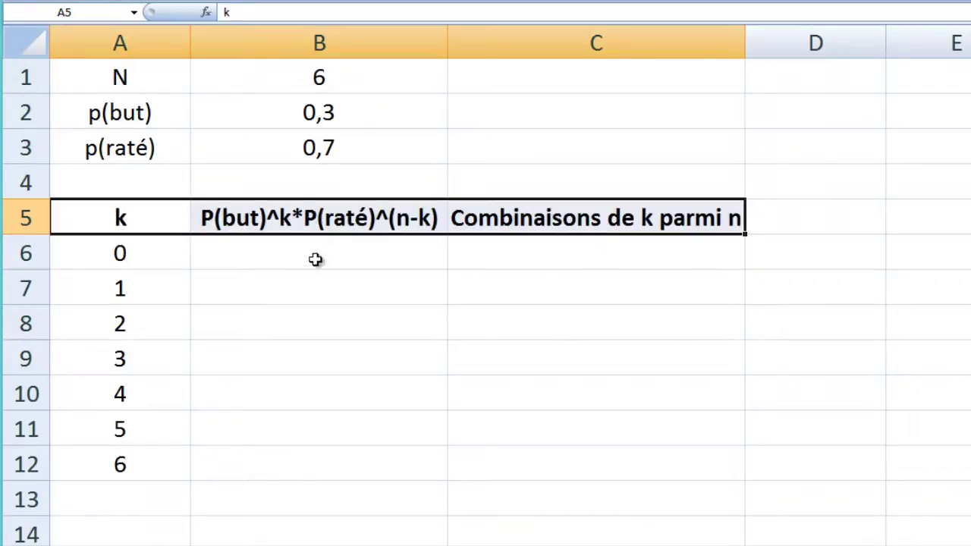
click(312, 264)
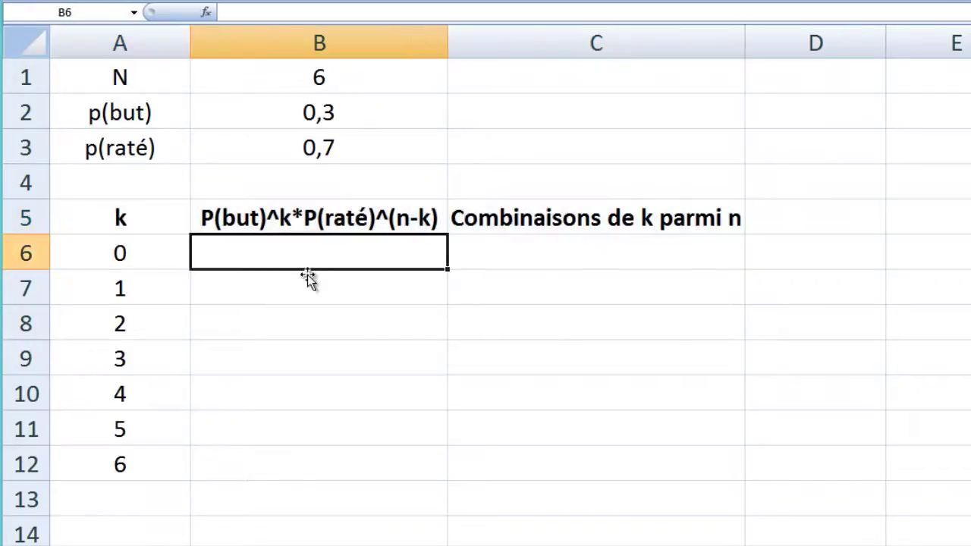
Start the formula in B6 with the goal probability raised to k, using an absolute reference: =$B$2^A6.
double_click(232, 257)
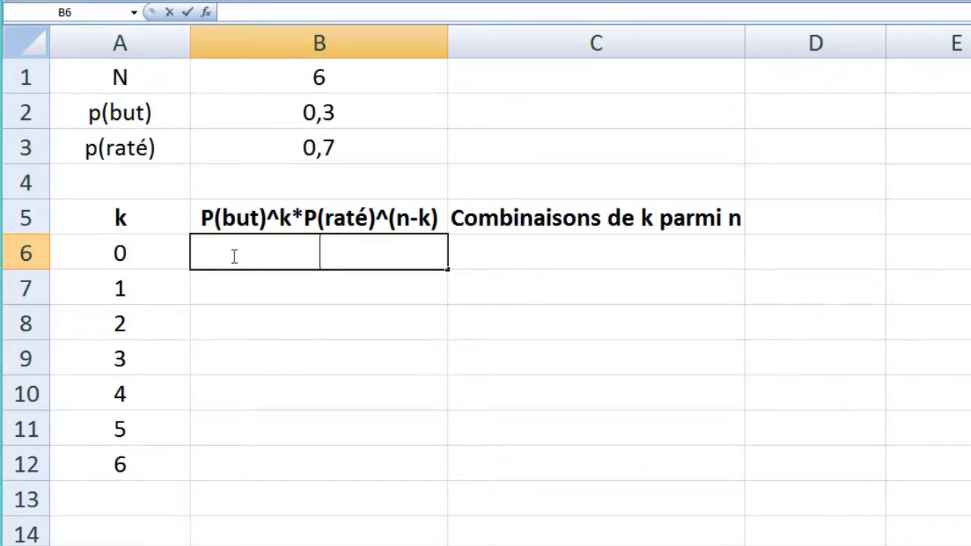
text(=)
click(304, 112)
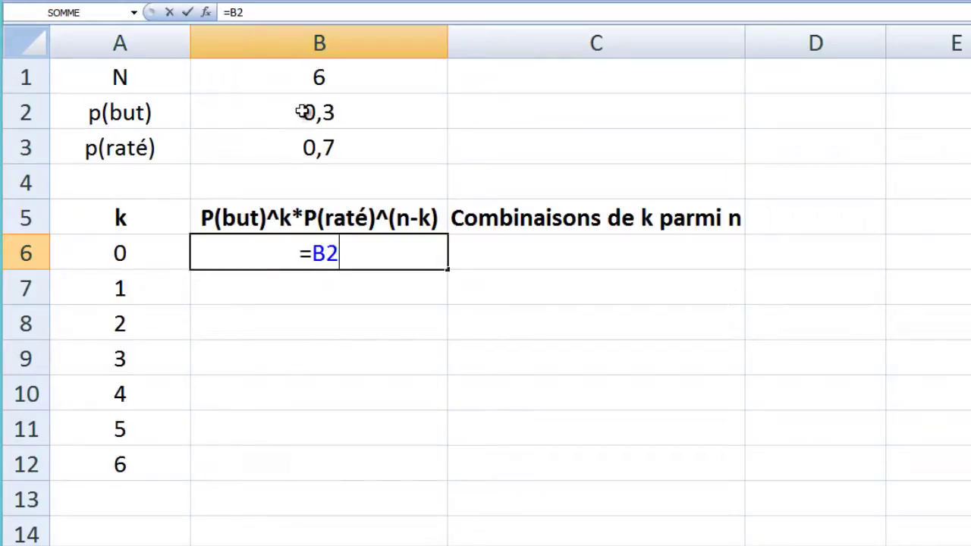
click(313, 253)
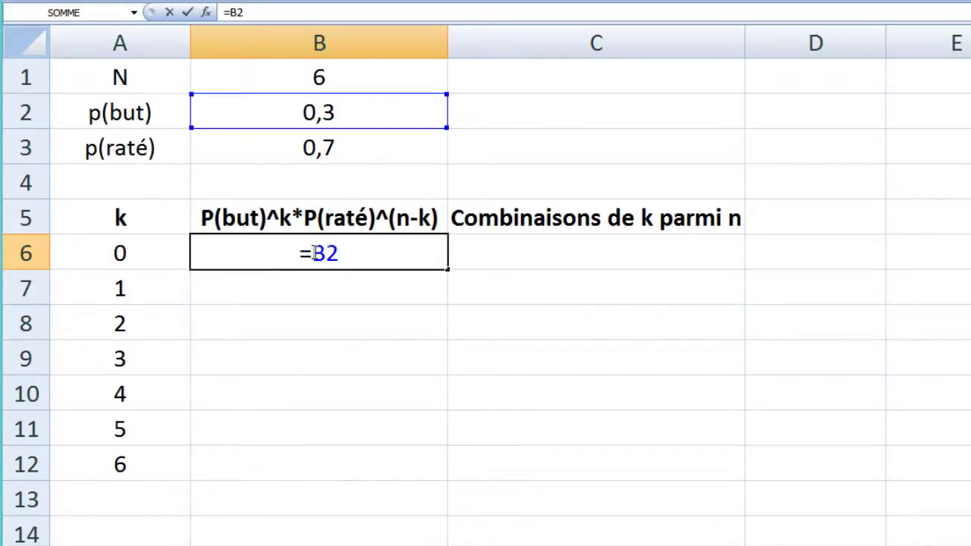
text($)
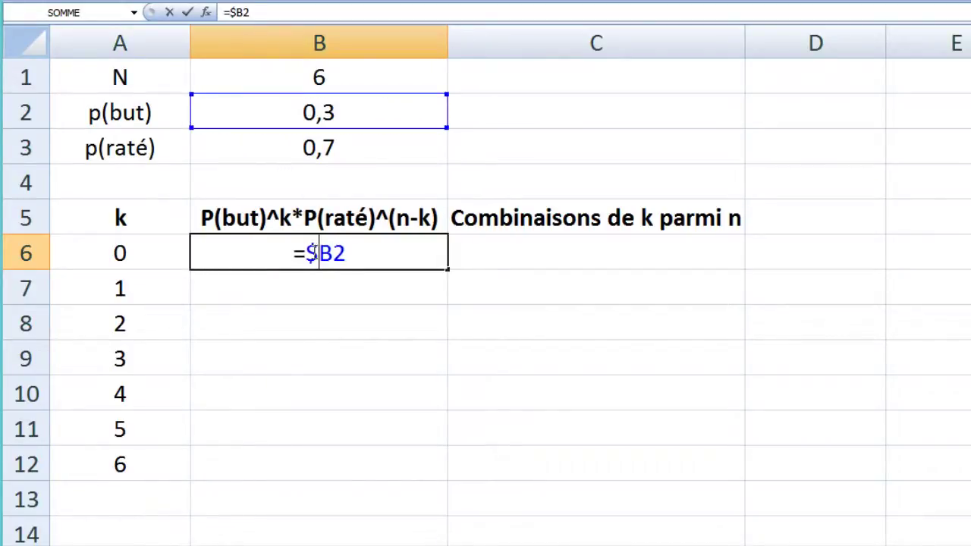
click(332, 255)
text($)
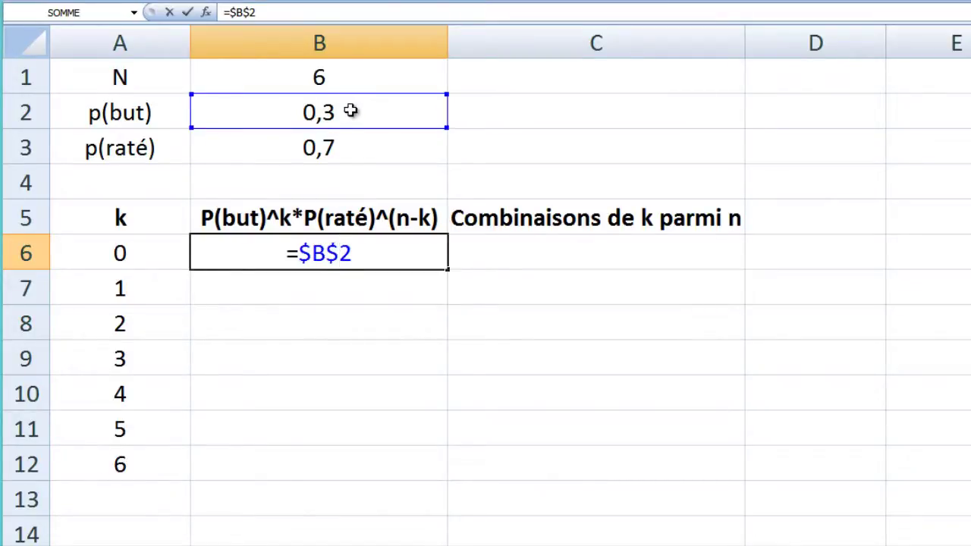
click(359, 254)
text(^^)
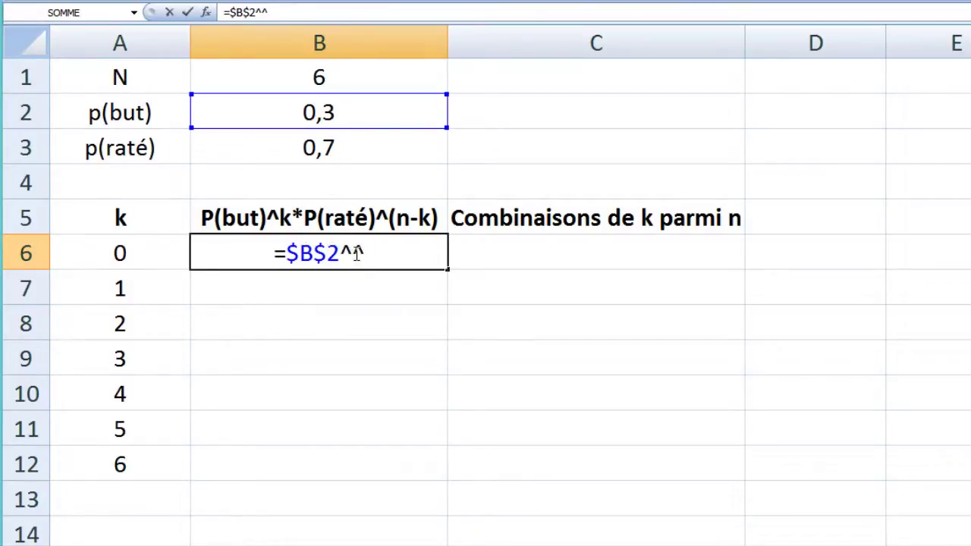
key(BackSpace)
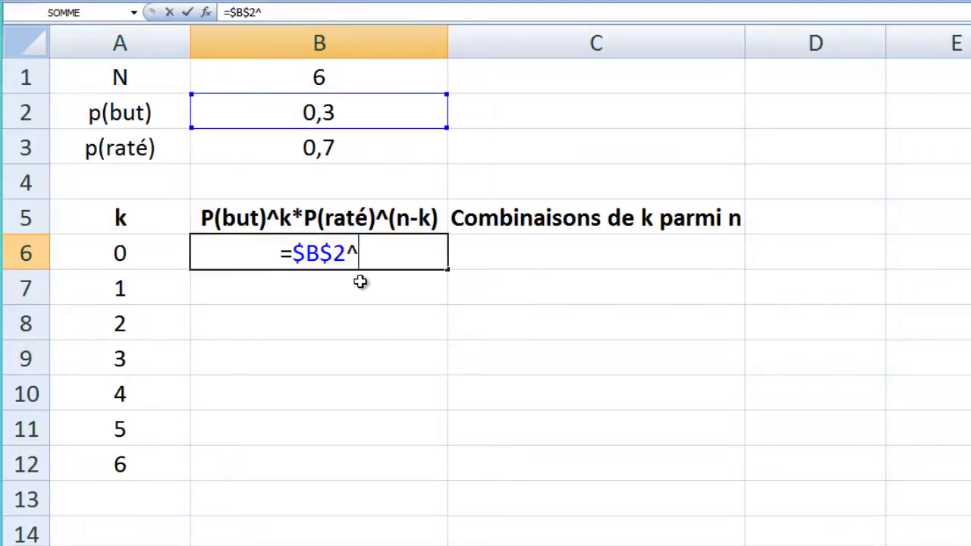
text(A6)
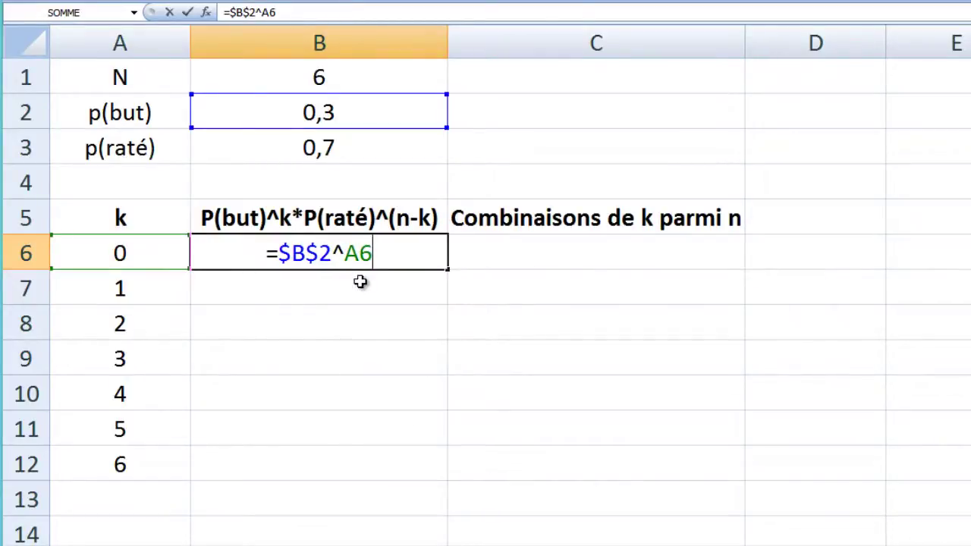
Multiply the B6 formula by the miss probability in B3 as an absolute reference, giving =$B$2^A6*$B$3.
text(*)
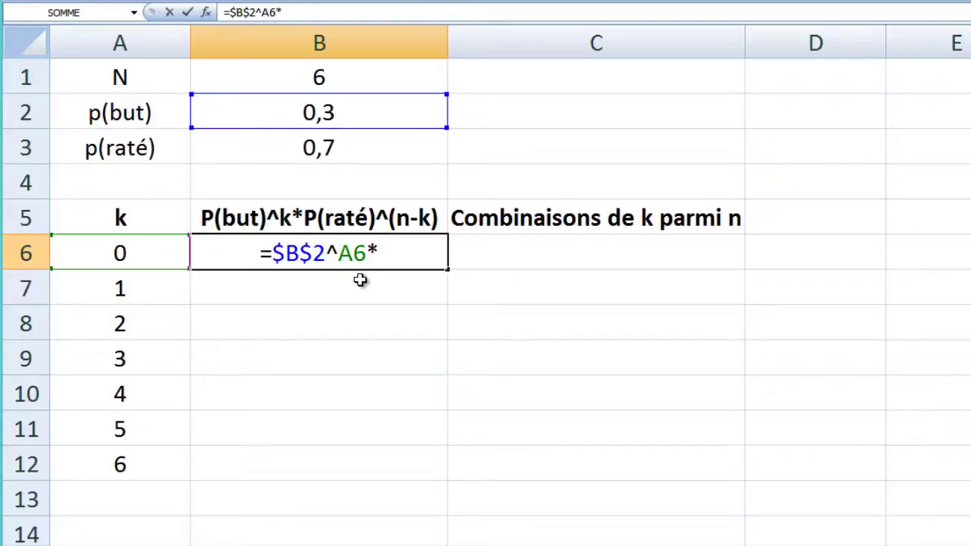
click(316, 149)
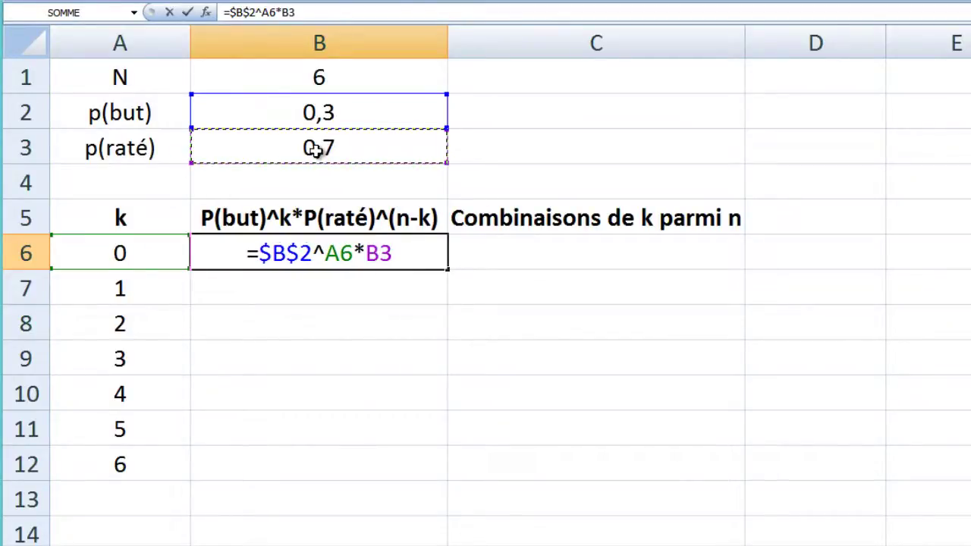
key(Left)
key(Right)
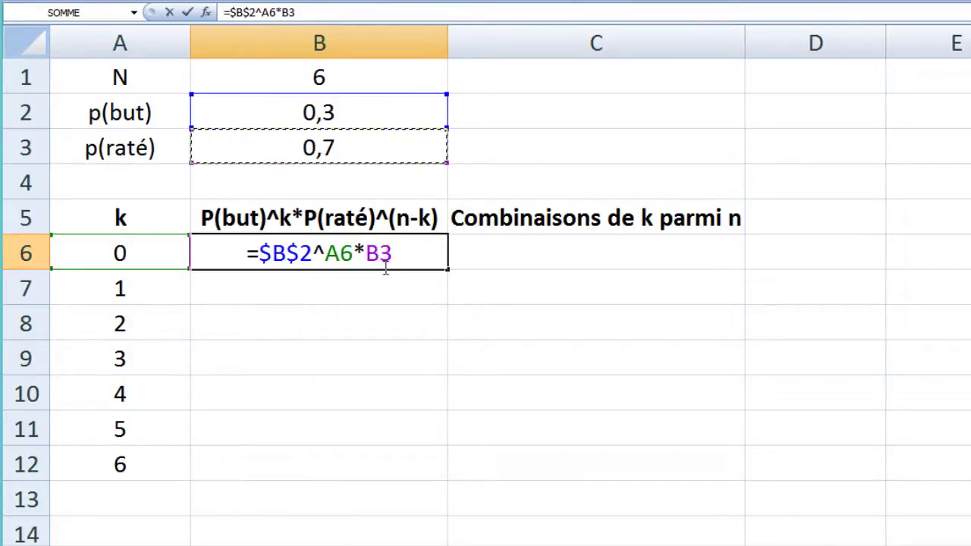
key(F2)
key(Left)
key(Left)
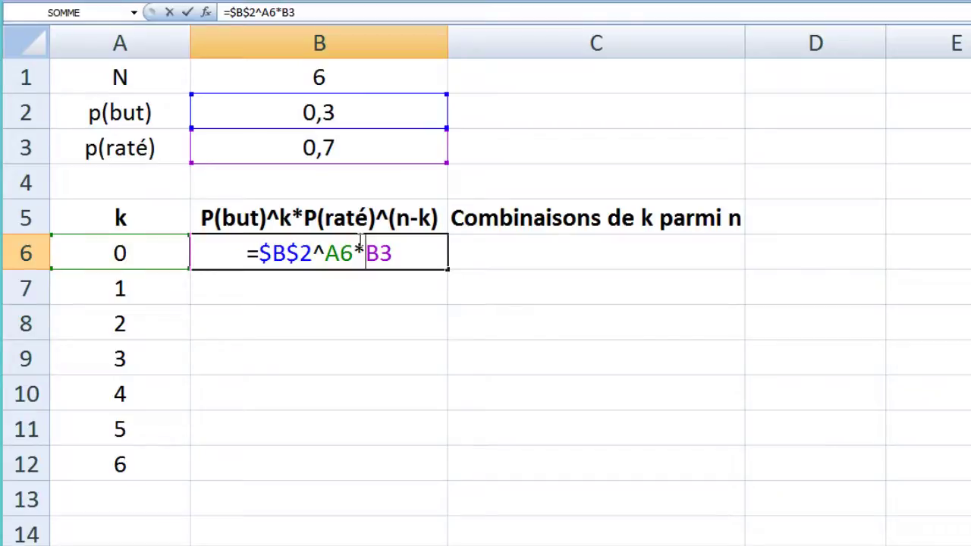
text($B)
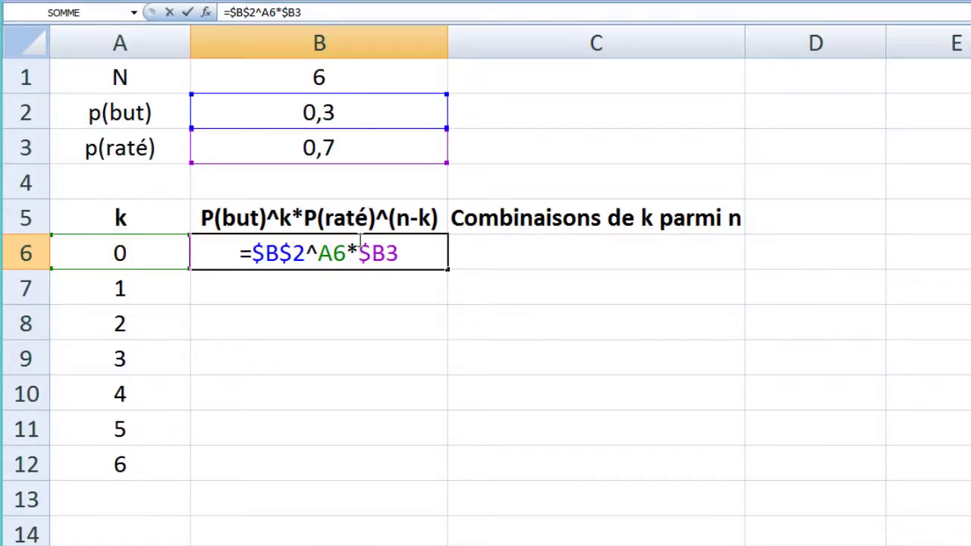
text($)
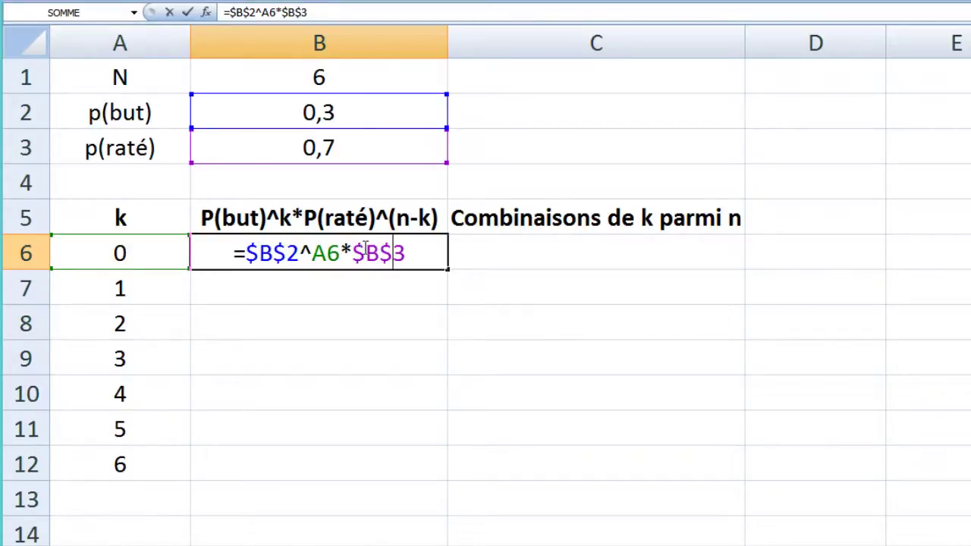
Raise $B$3 to the power (6-A6) and complete the B6 formula as =$B$2^A6*$B$3^(6-A6).
click(413, 256)
text(^)
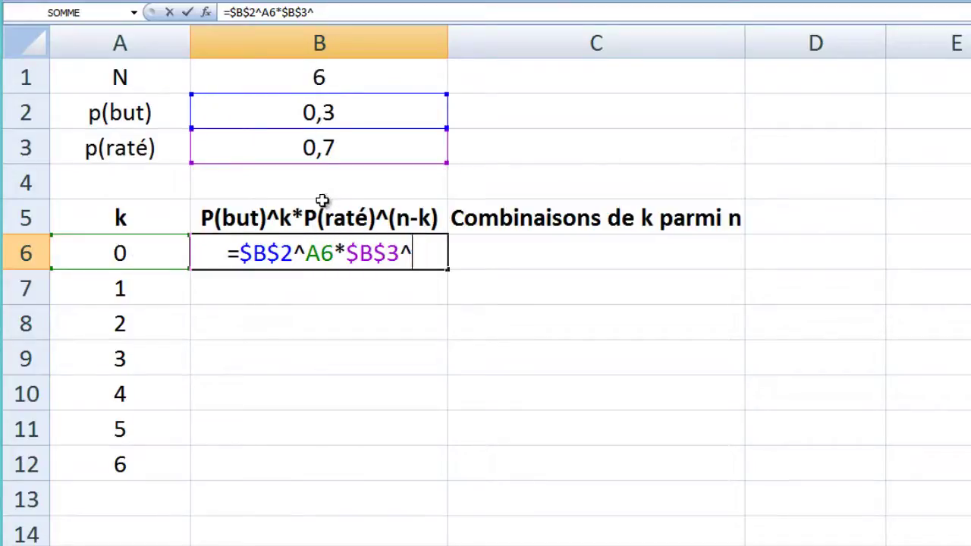
text(()
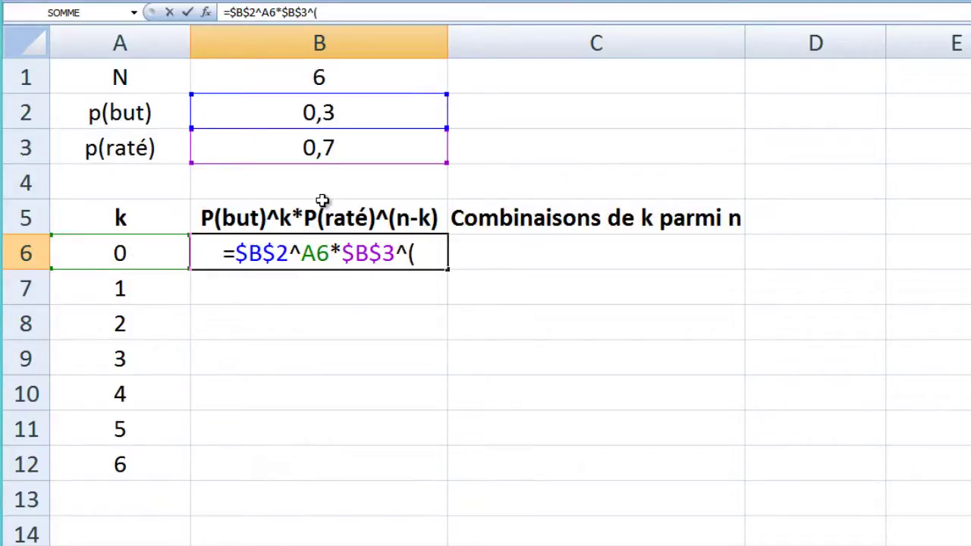
text(6-)
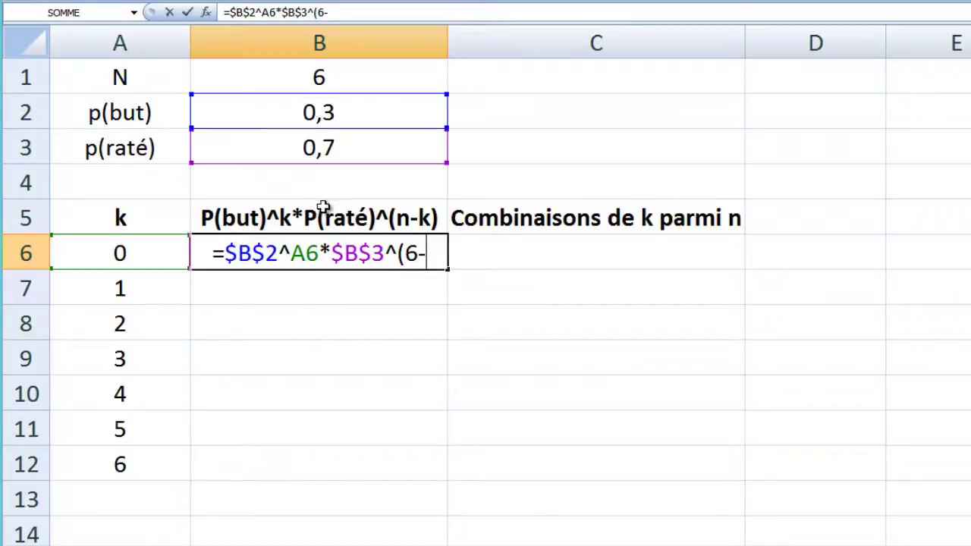
click(129, 256)
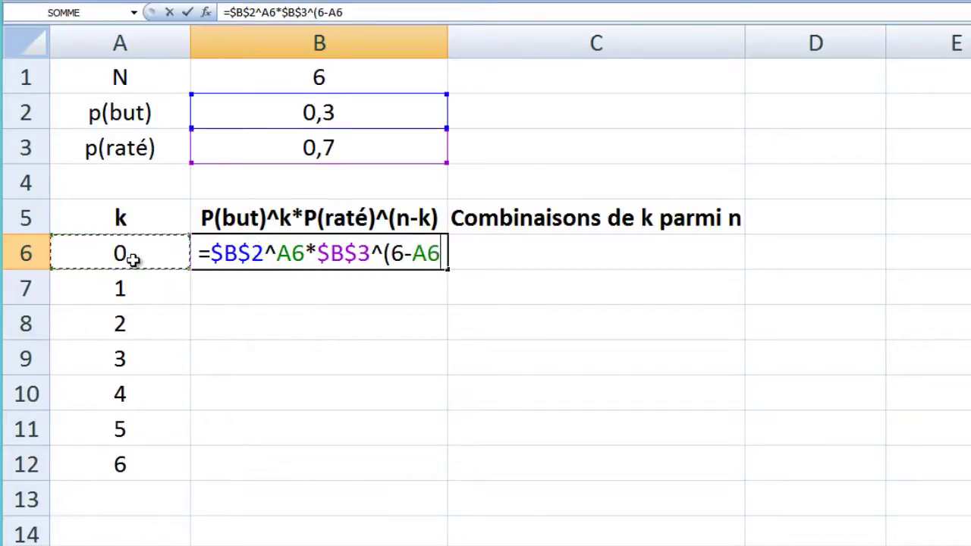
text())
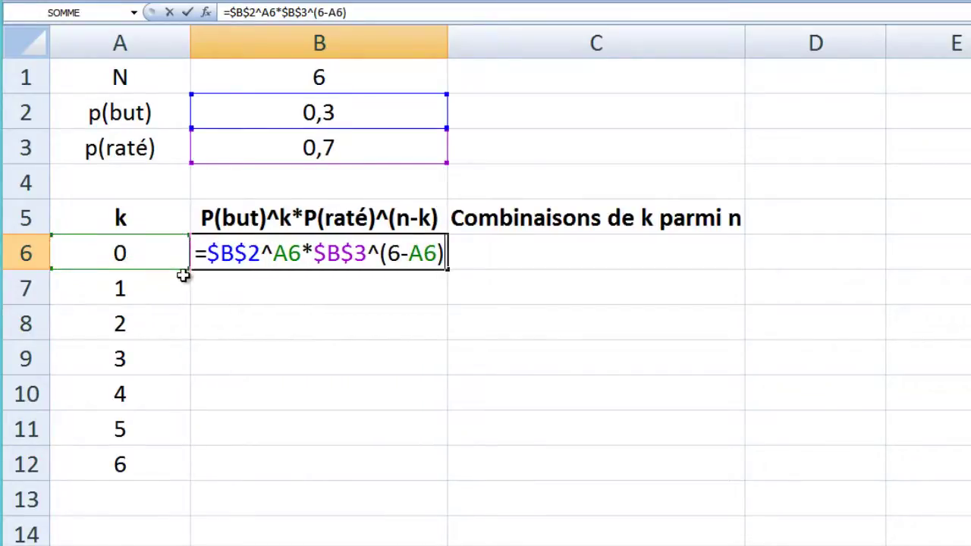
key(Return)
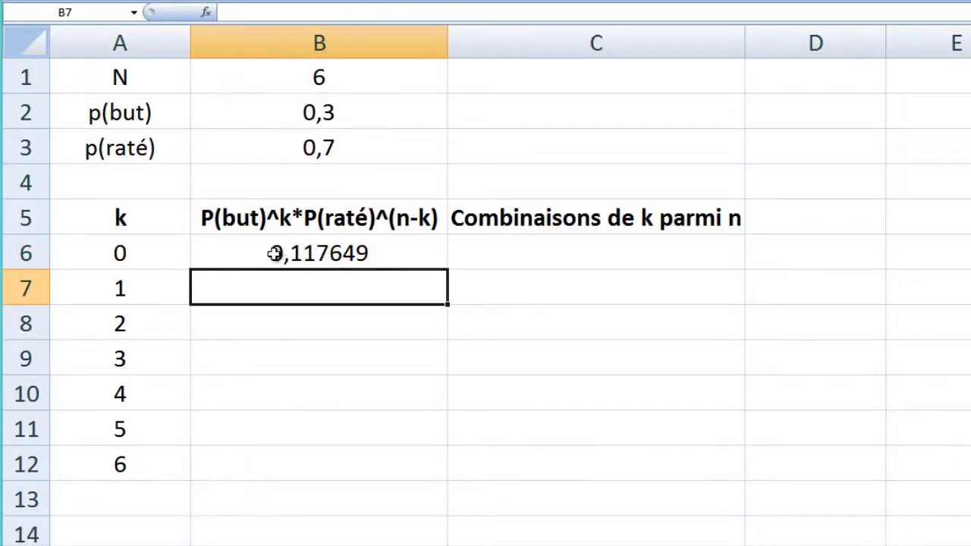
Examine the references and exponents in the B6 formula without changing it.
click(318, 255)
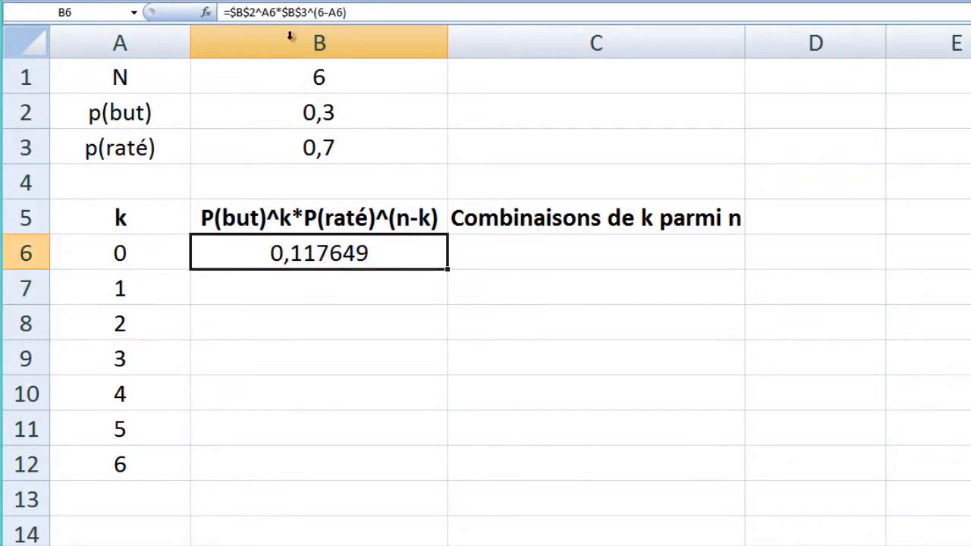
double_click(321, 267)
key(Left)
key(Left)
key(Left)
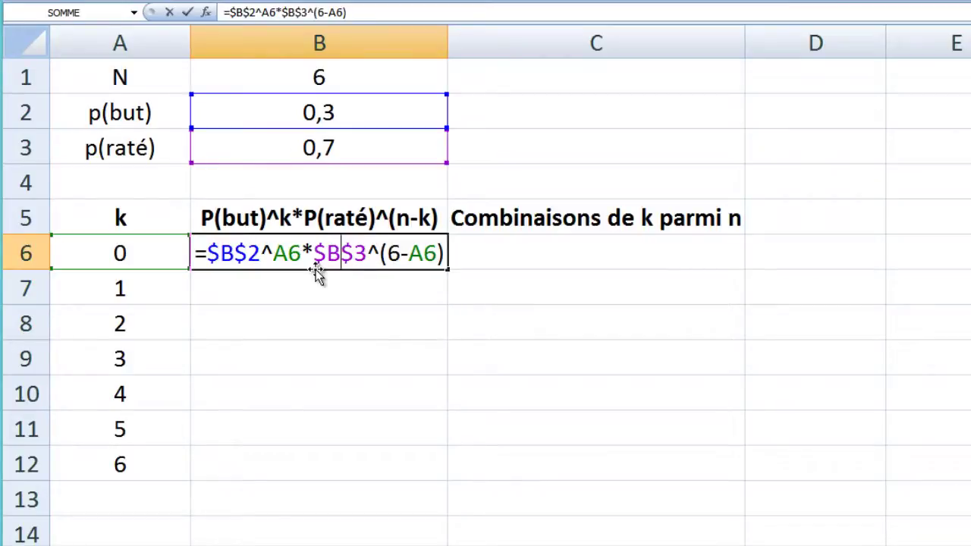
key(Left)
key(Left)
key(Left)
key(Left)
key(Left)
key(Left)
key(Left)
key(Left)
key(Left)
key(Return)
Start the combinations formula in C6 with the factorial of N, using an absolute reference: =fact($B$1).
click(471, 253)
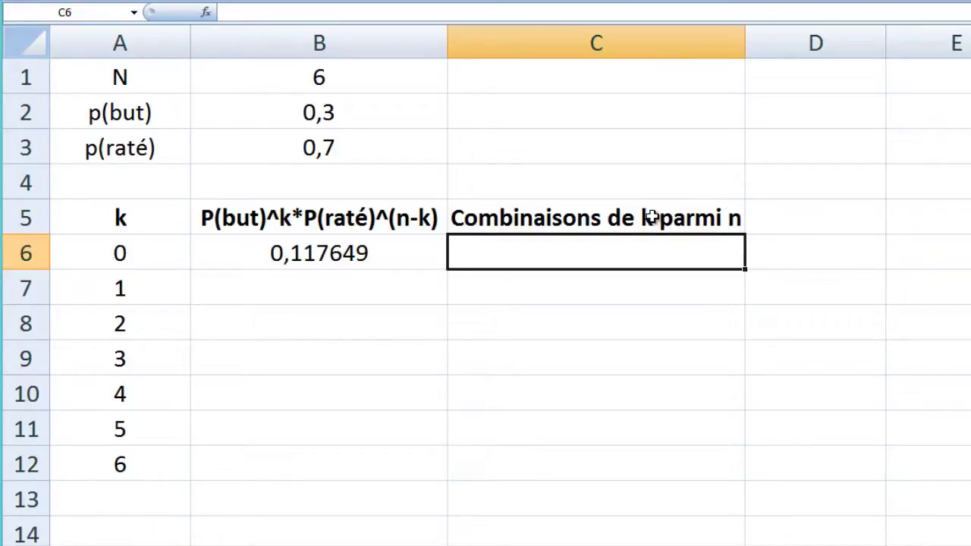
double_click(499, 256)
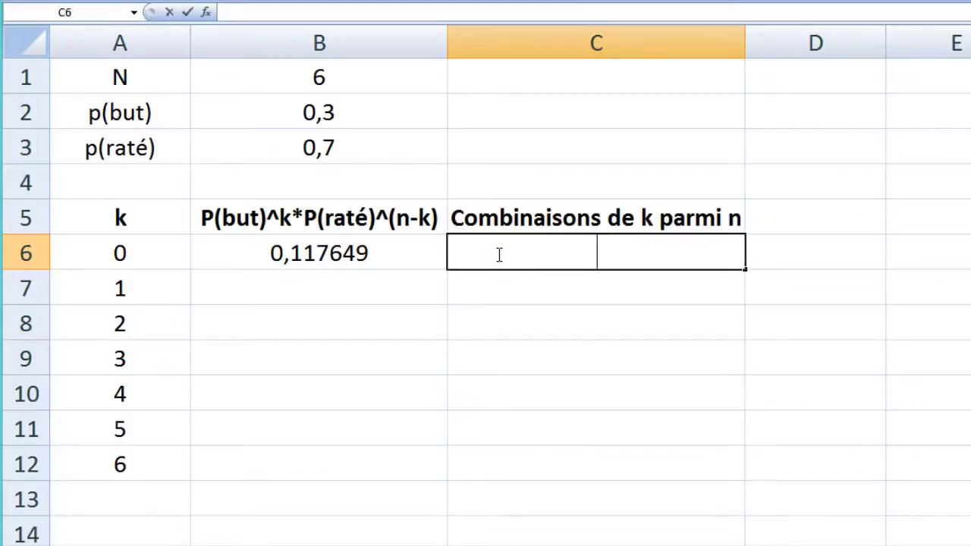
text(=fact)
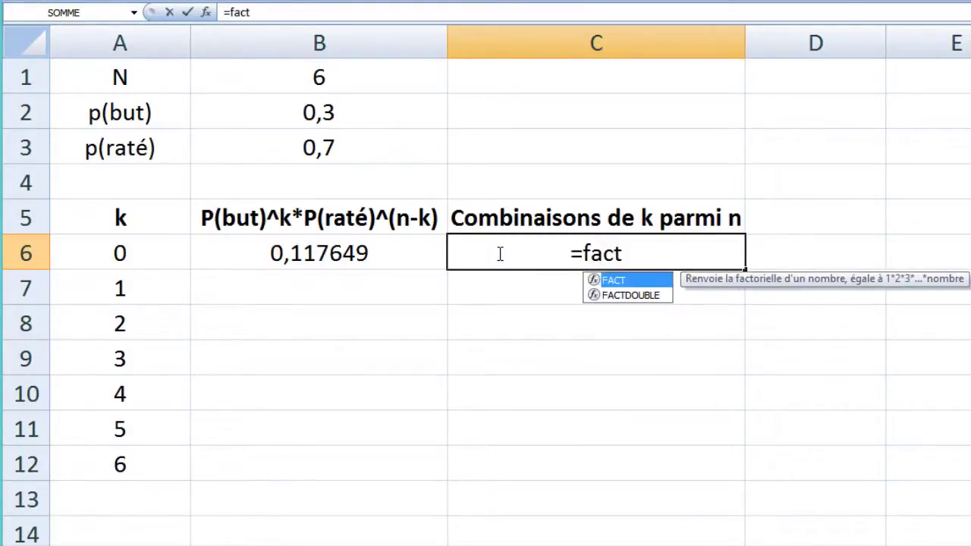
text(()
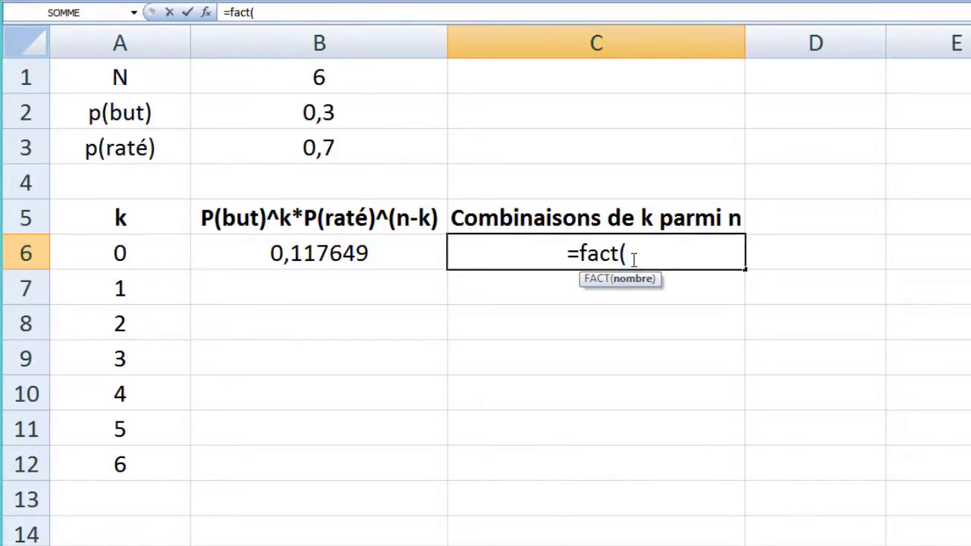
text($B)
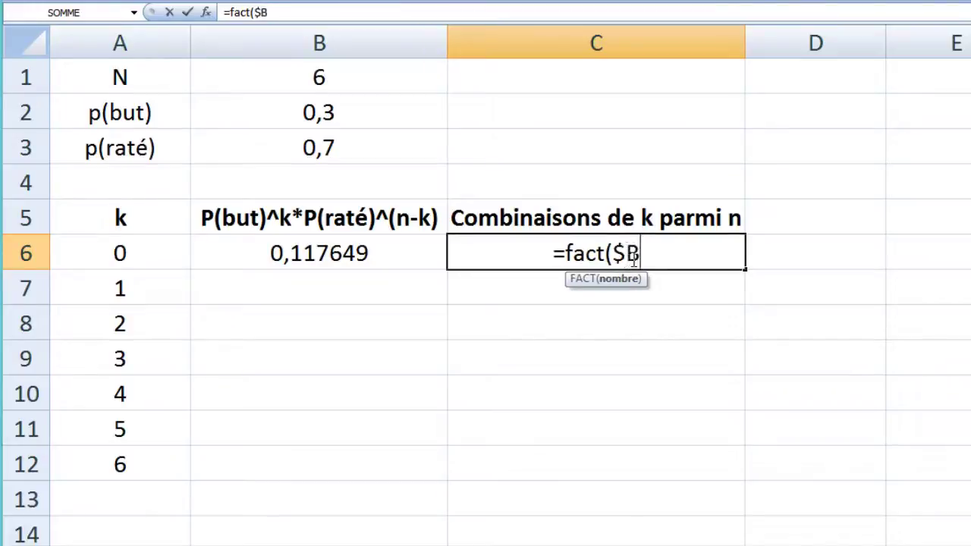
text($1)
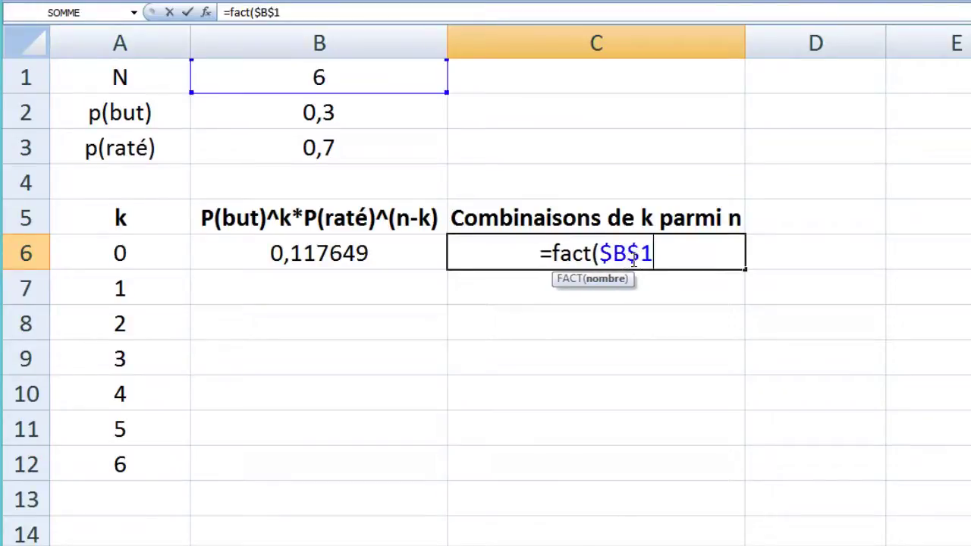
text())
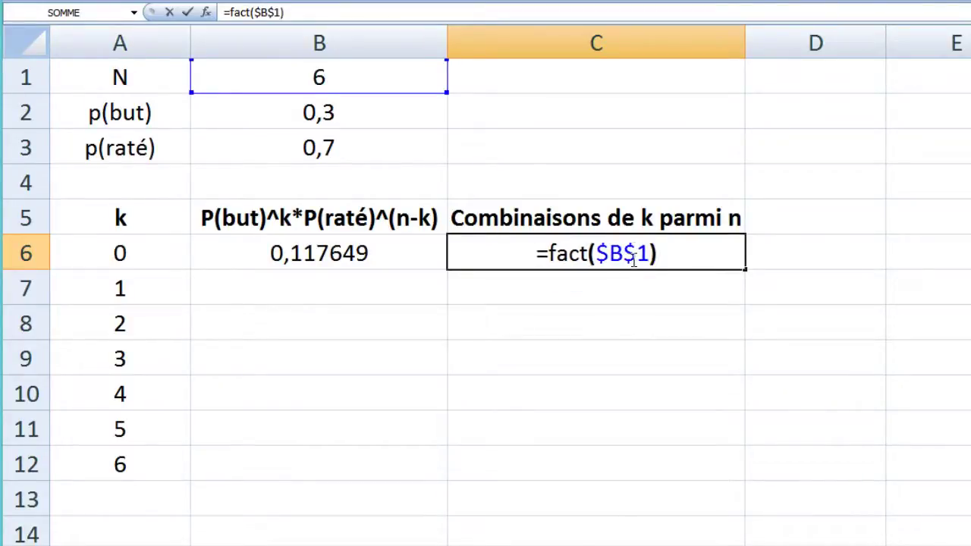
Add a division to the C6 formula whose parenthesised denominator begins with the factorial of n-k: /(fact($B$1-A6).
text(/()
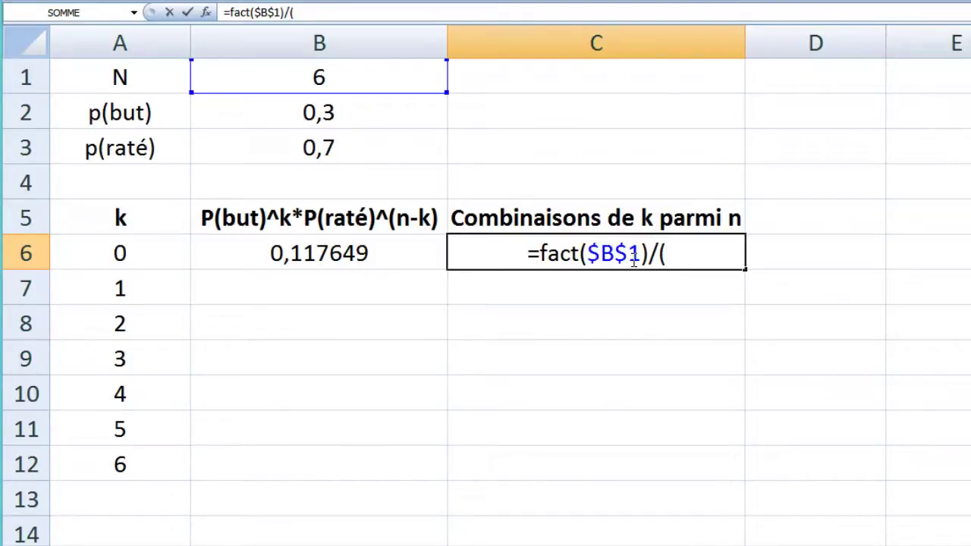
text(fact()
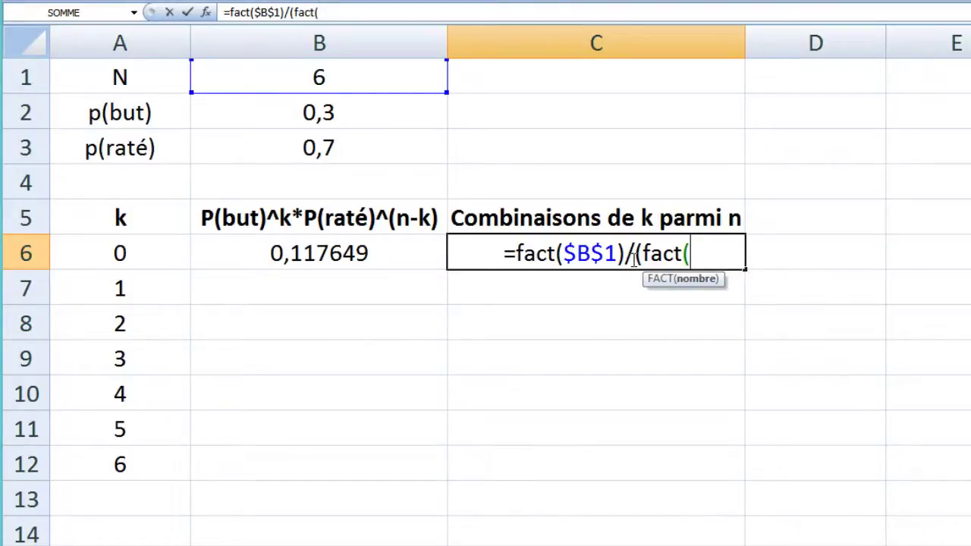
text($B1)
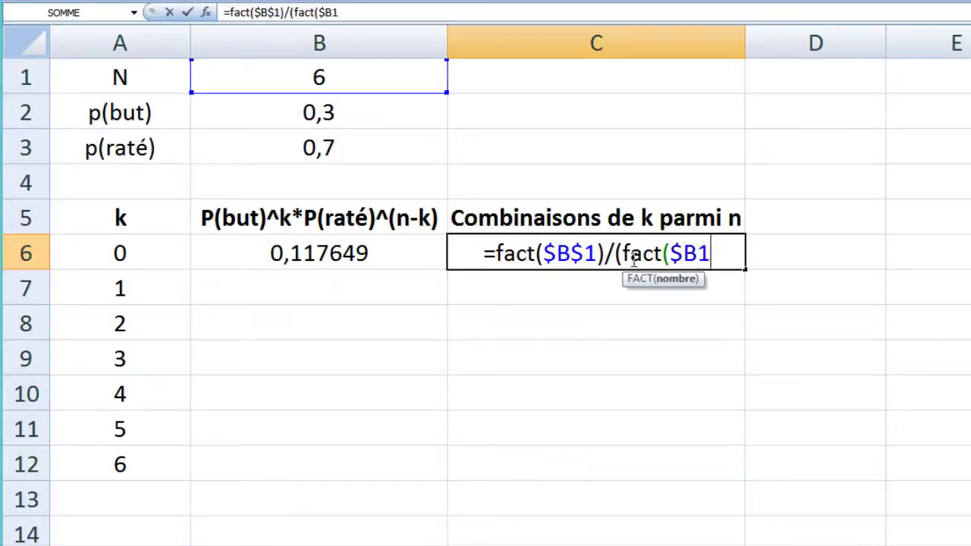
key(BackSpace)
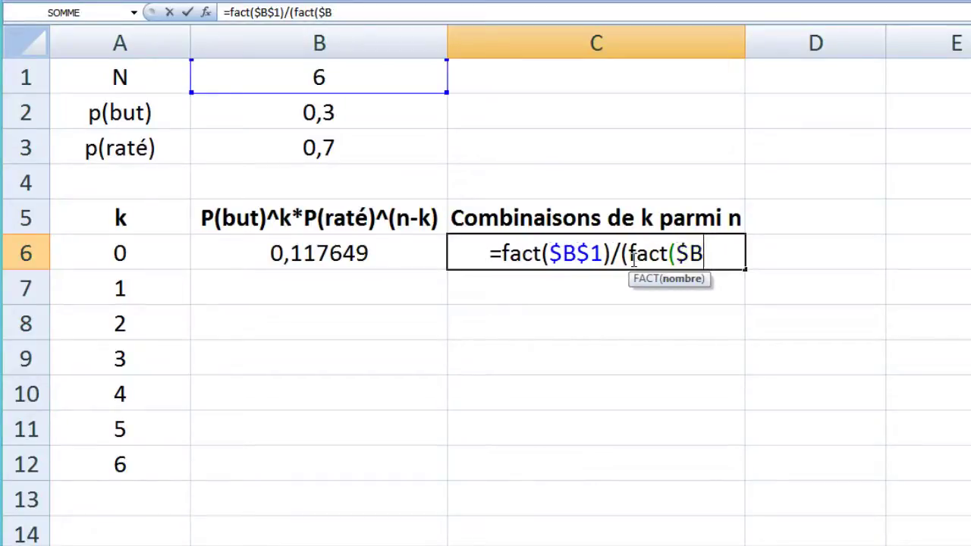
text($1)
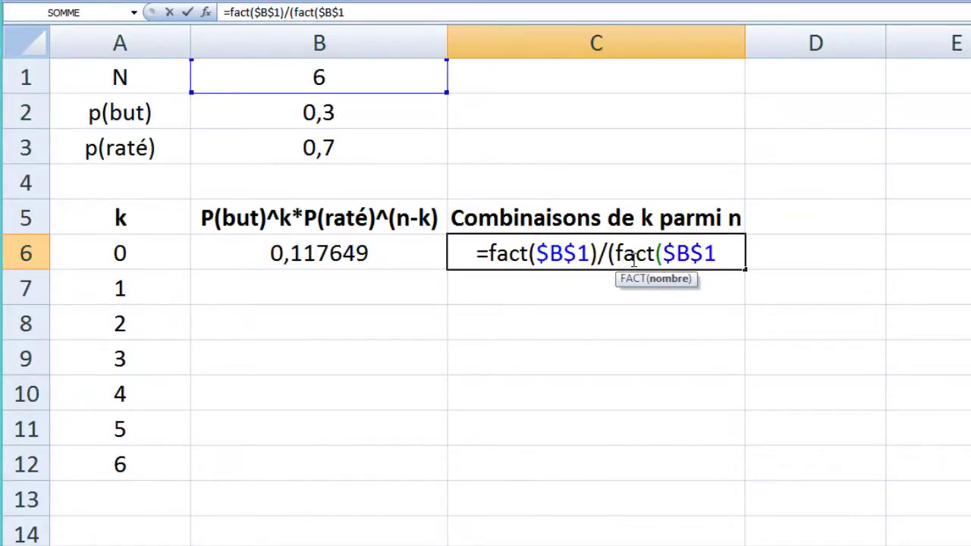
text(-)
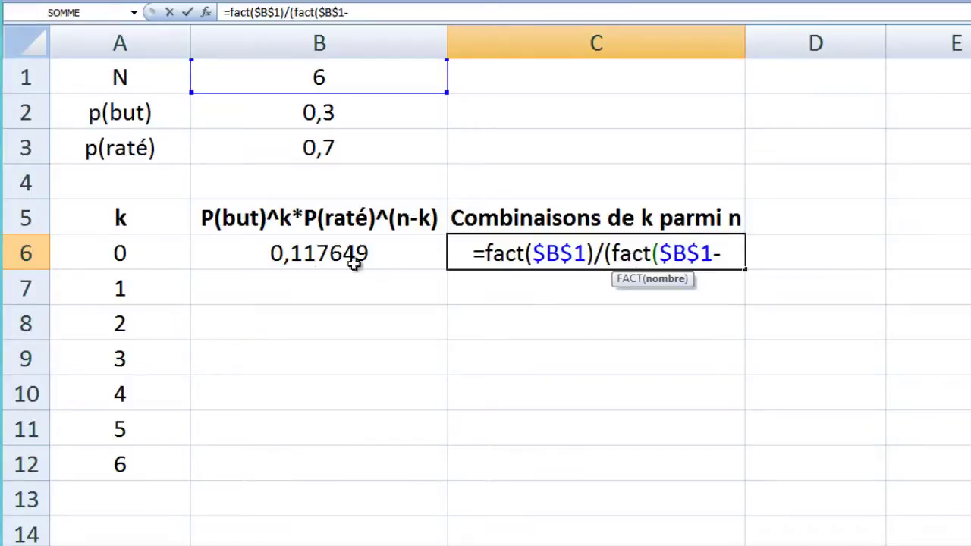
click(141, 258)
text())
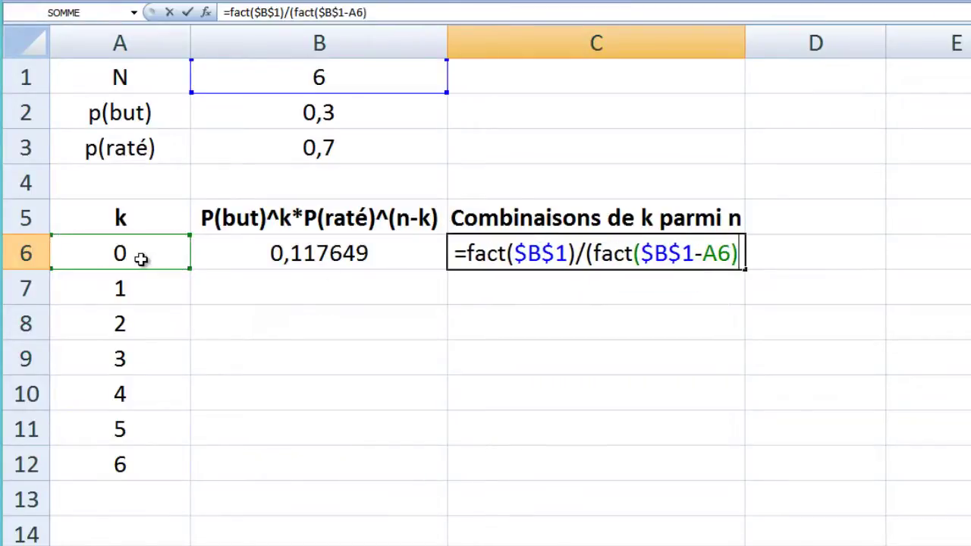
Multiply the denominator by the factorial of k and complete C6 as =fact($B$1)/(fact($B$1-A6)*fact(A6)).
text(-)
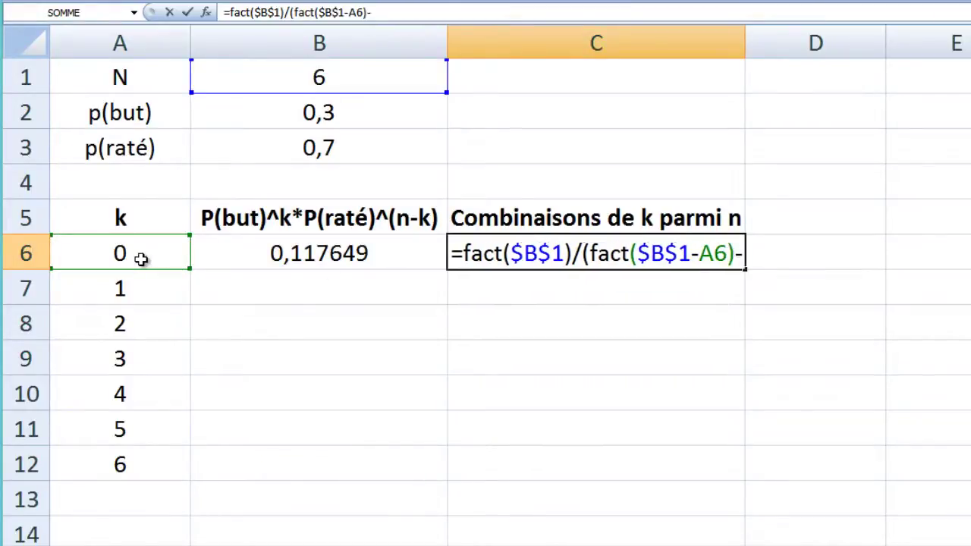
key(BackSpace)
text(*)
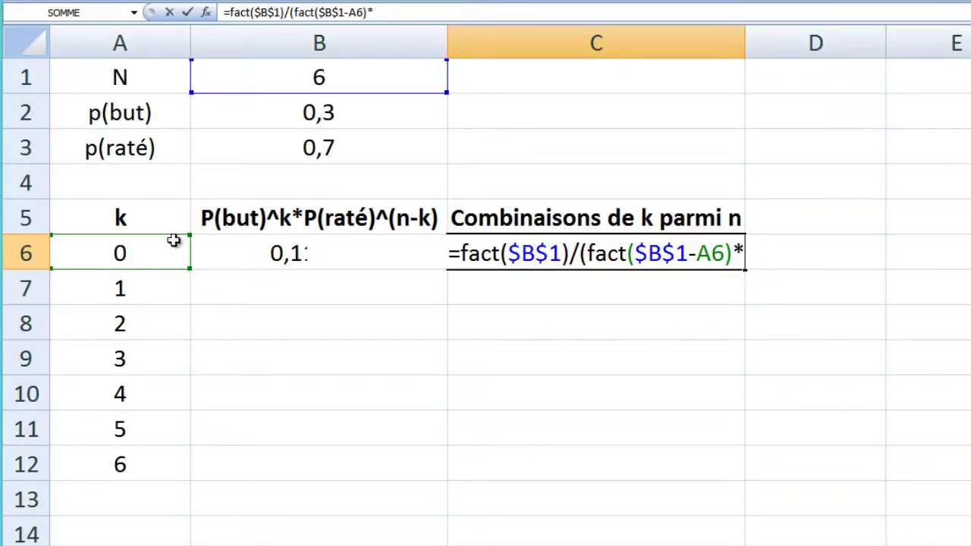
click(133, 256)
key(BackSpace)
key(BackSpace)
text(fact()
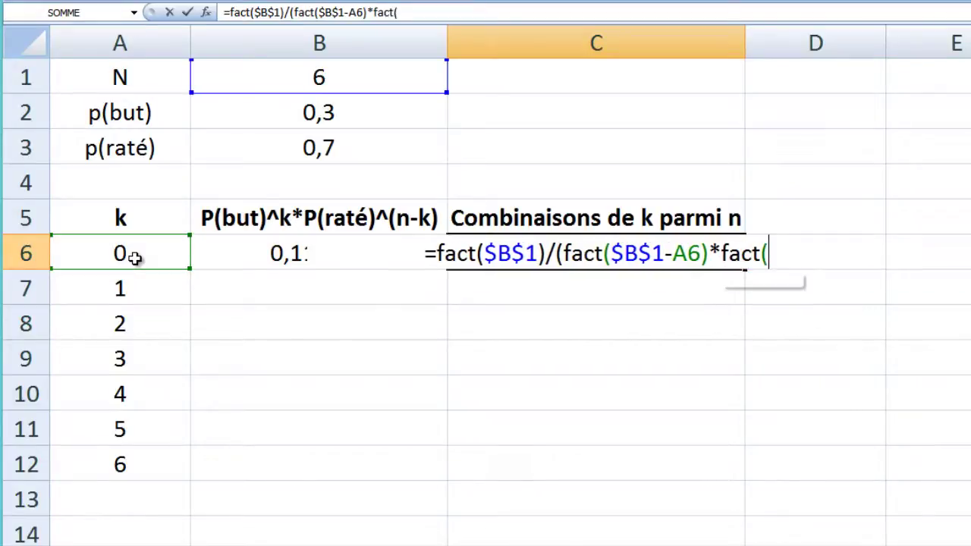
click(82, 258)
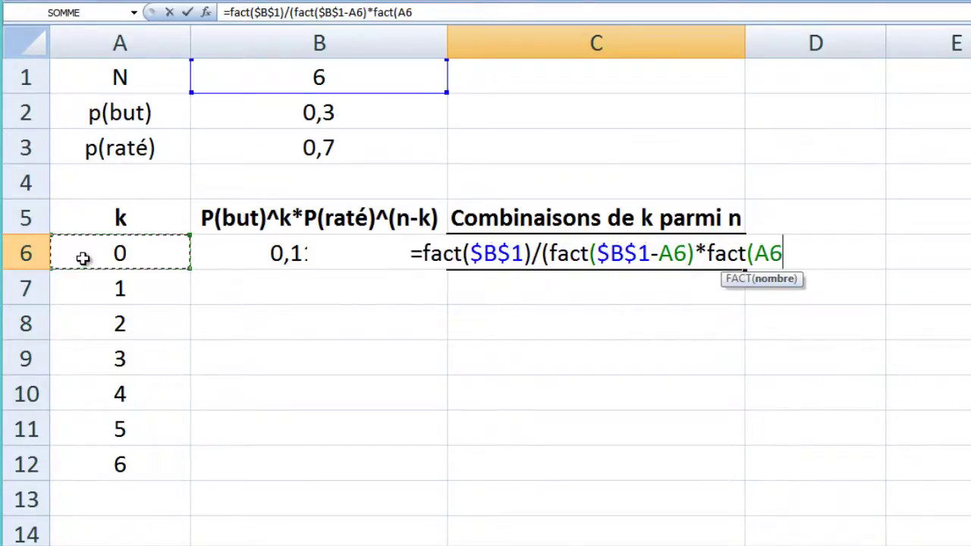
text())
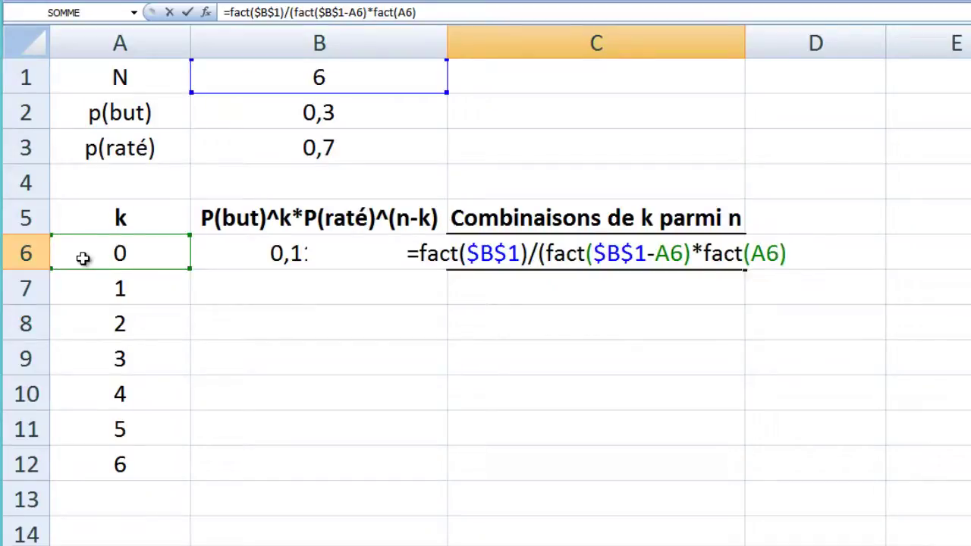
text())
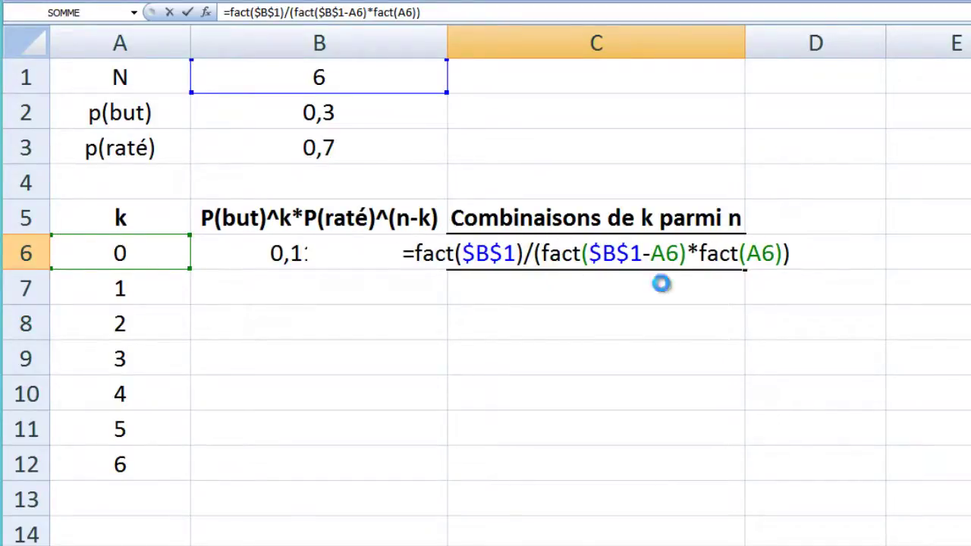
key(Return)
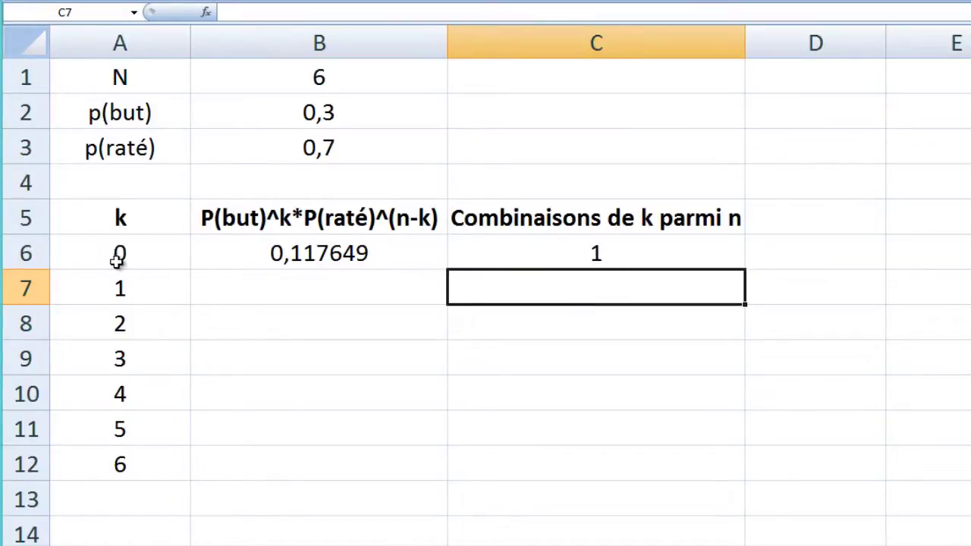
Fill the row 6 entries in A6:C6 down through row 12.
click(546, 250)
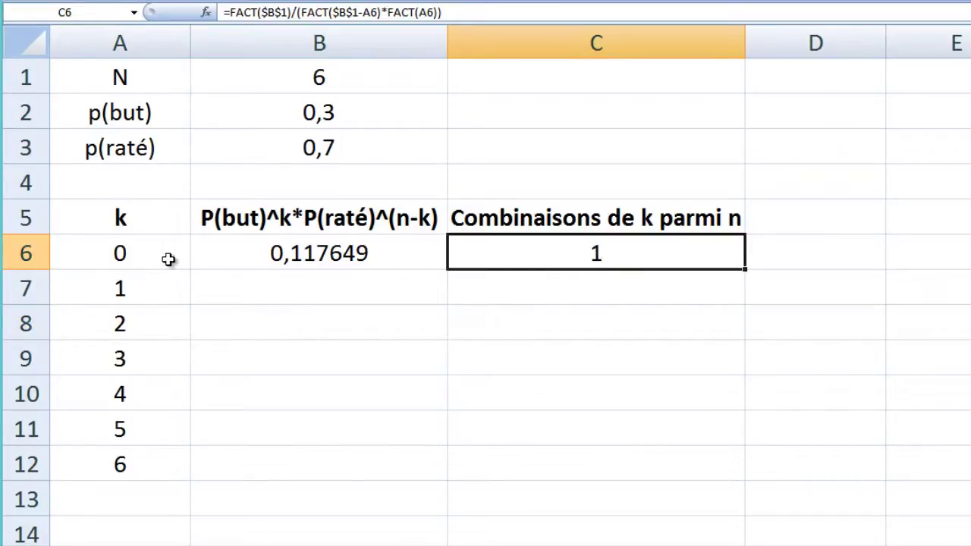
drag(126, 254, 645, 259)
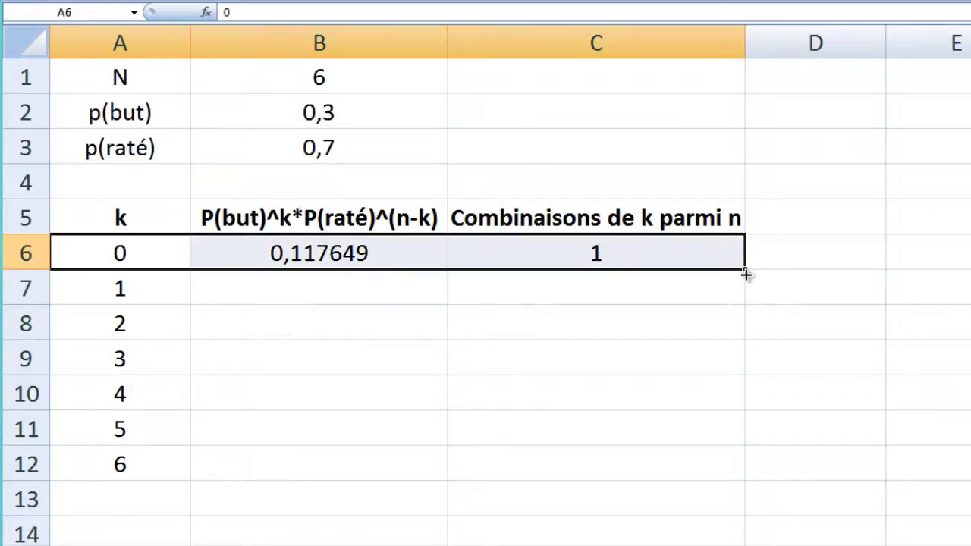
drag(746, 273, 724, 470)
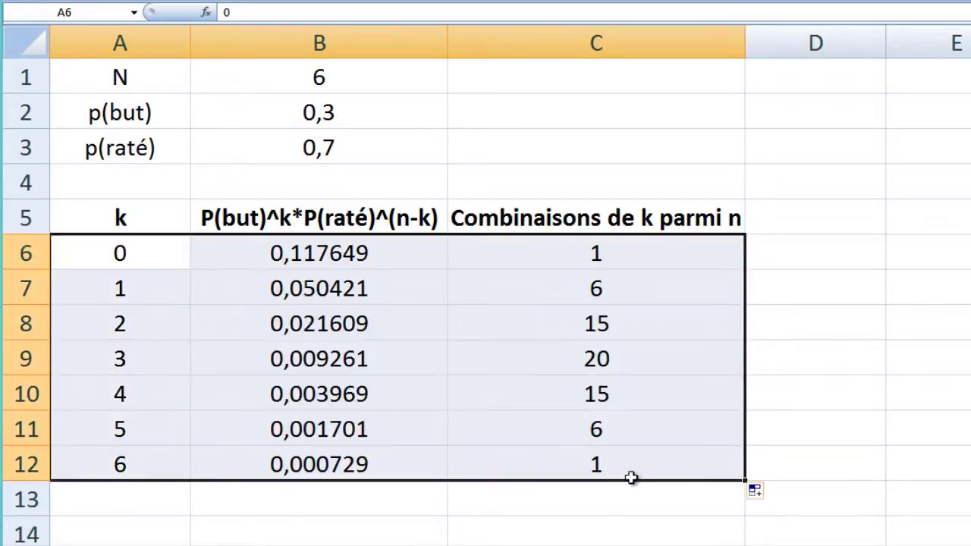
click(585, 507)
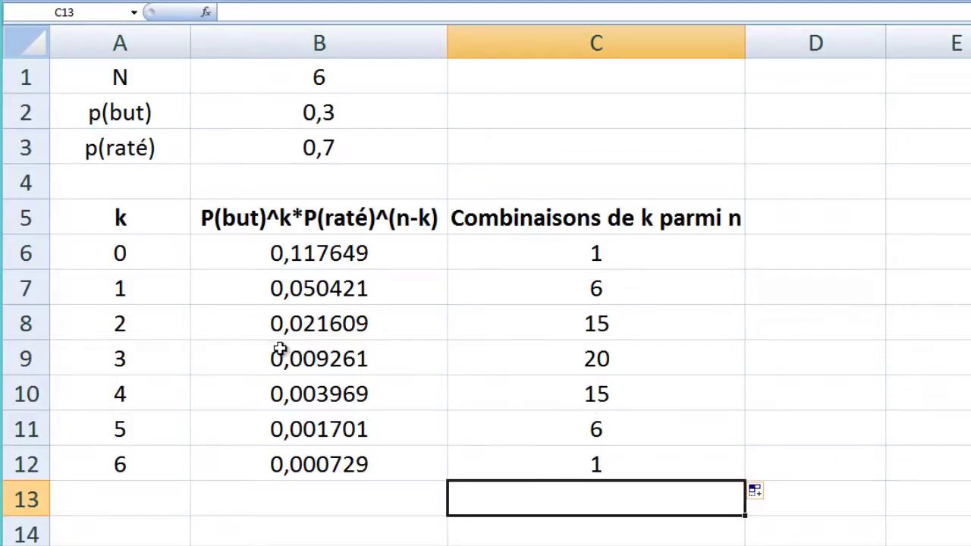
Examine the references in the copied combinations formula in C8 without changing it.
click(576, 325)
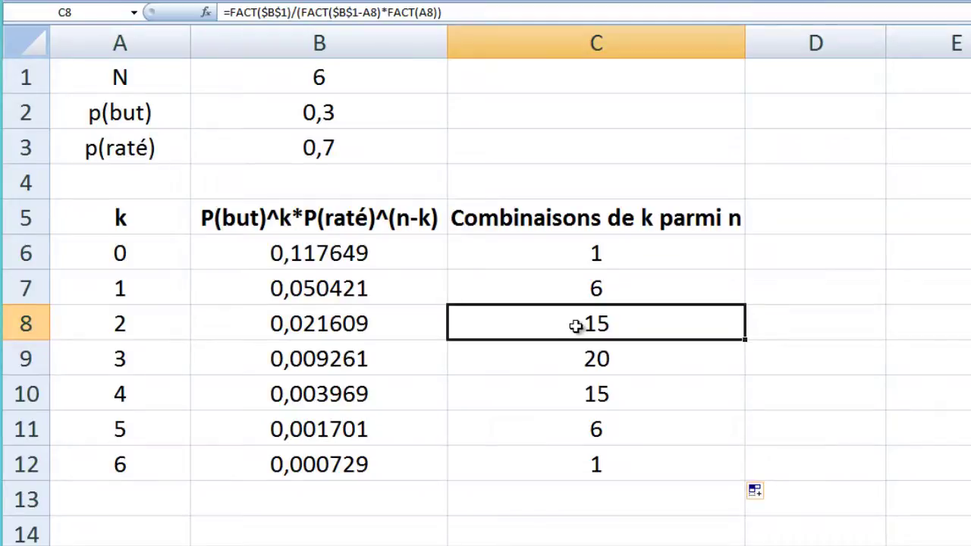
double_click(522, 324)
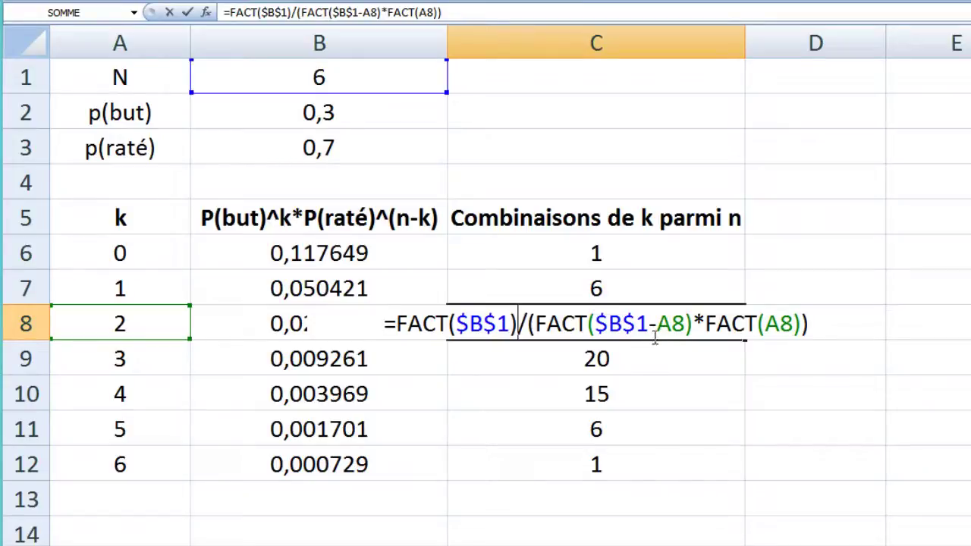
key(Return)
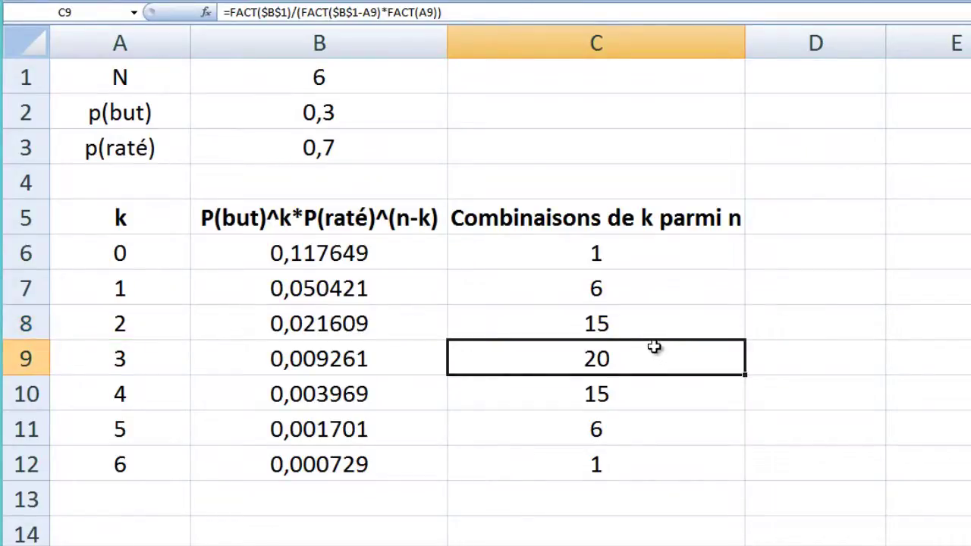
Add the bold column heading P(X=k) in D5.
click(782, 218)
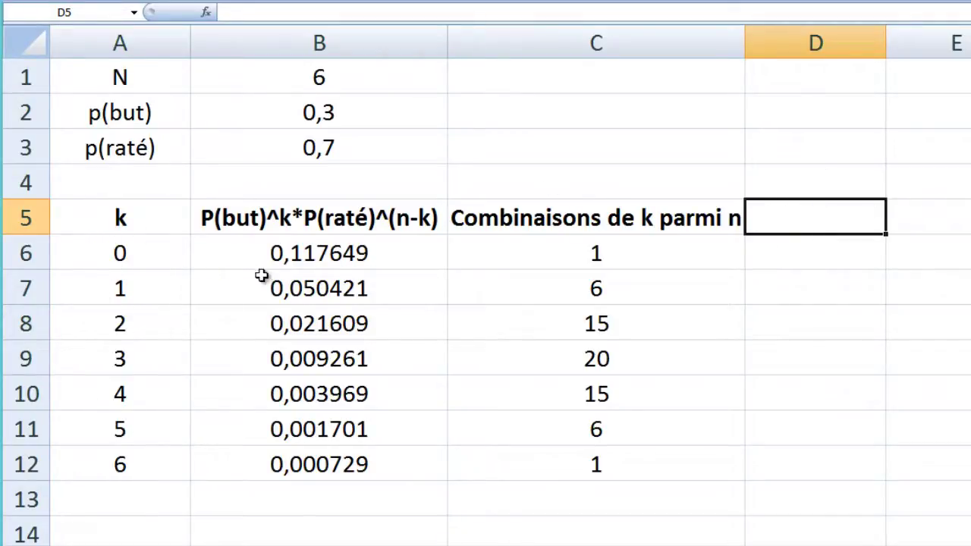
double_click(779, 213)
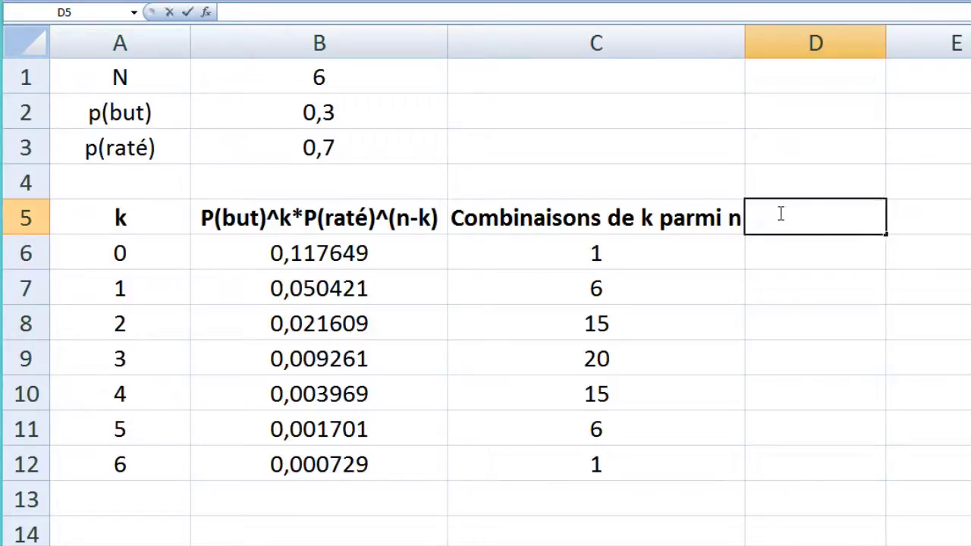
text(P(X)
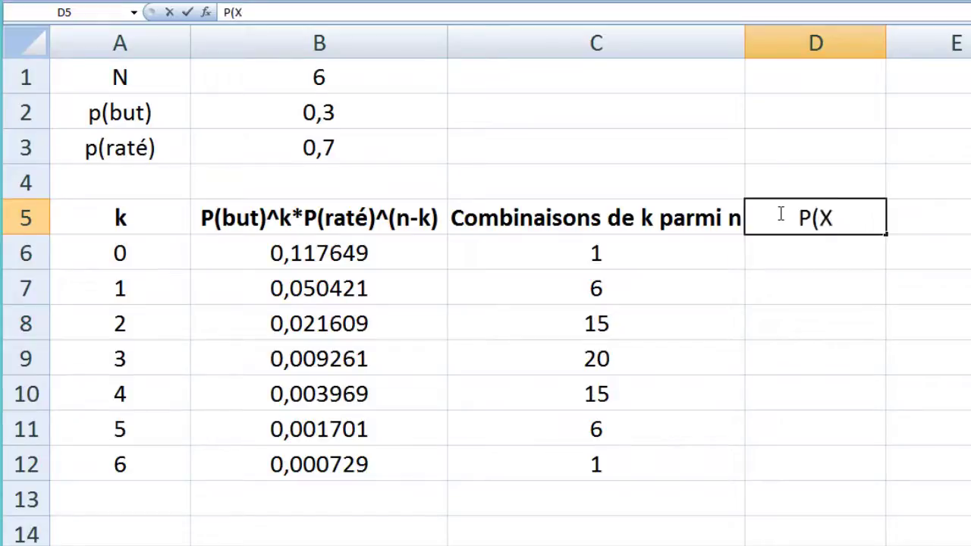
text(=k))
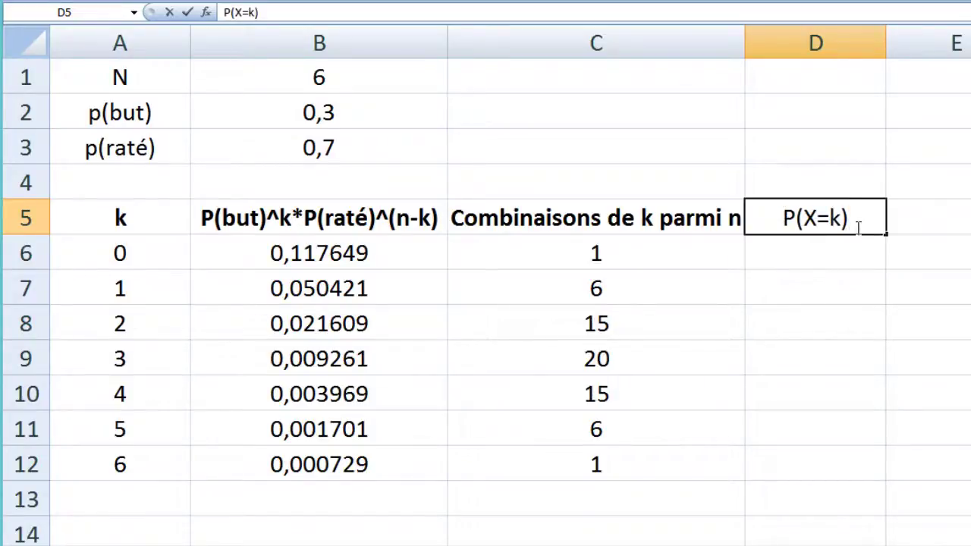
drag(851, 220, 763, 219)
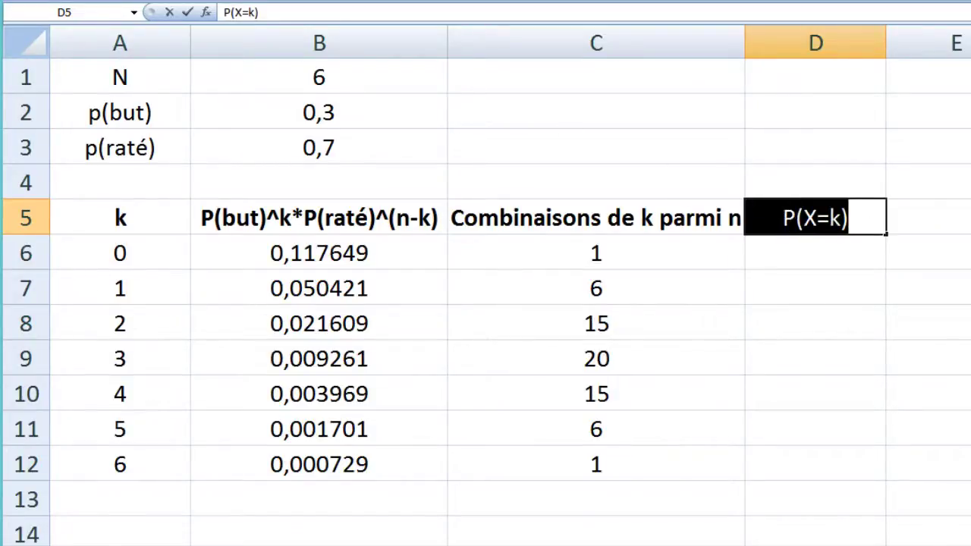
key(ctrl+b)
click(783, 250)
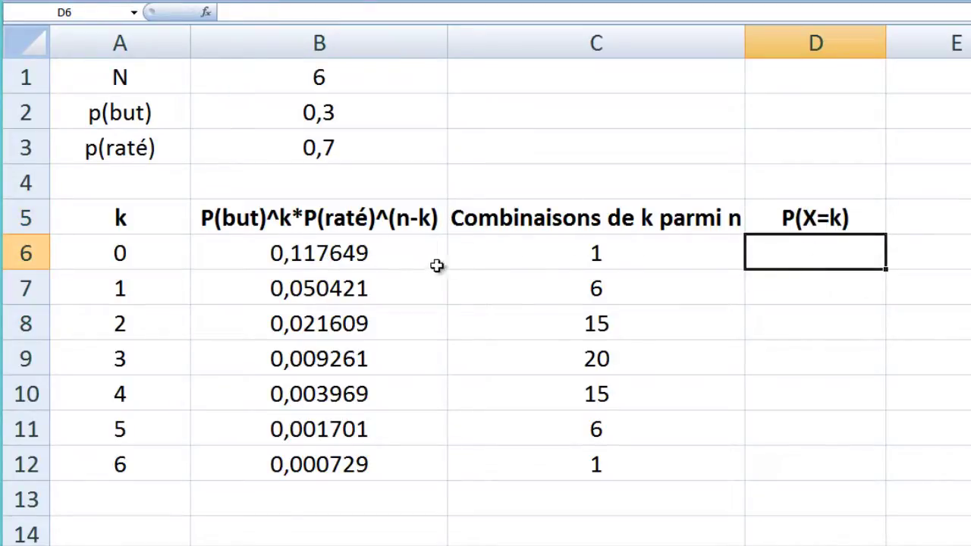
Enter the formula =B6*C6 in D6 to multiply the power product by the number of combinations.
click(628, 262)
click(398, 256)
double_click(848, 258)
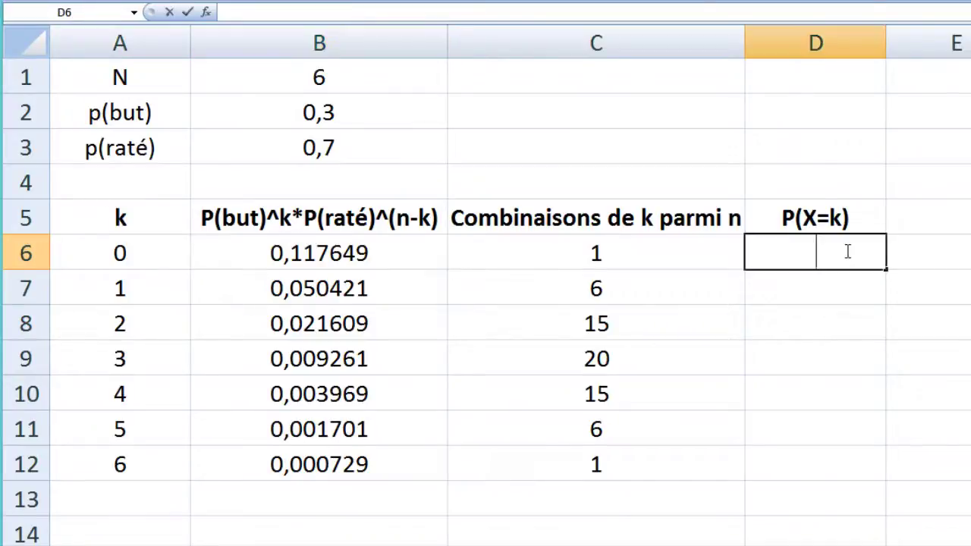
text(=)
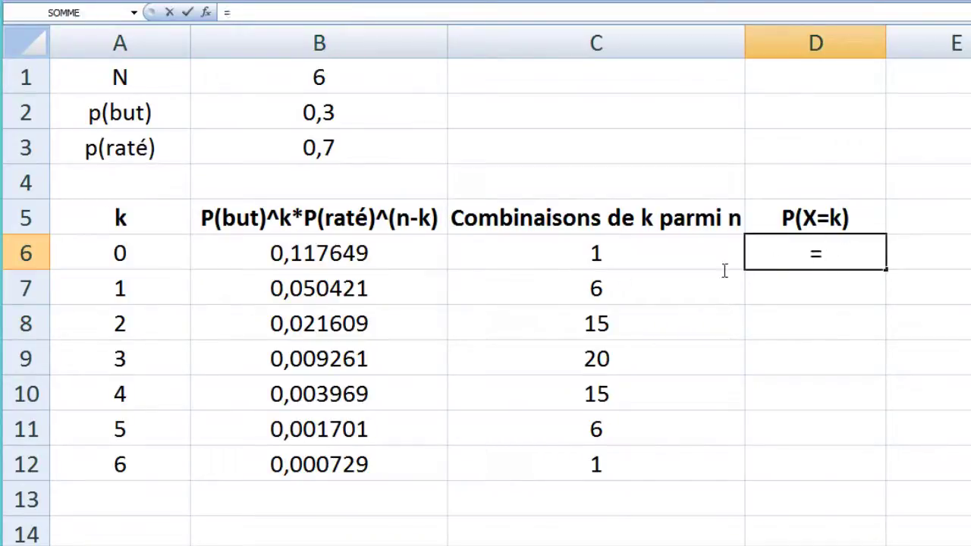
click(385, 256)
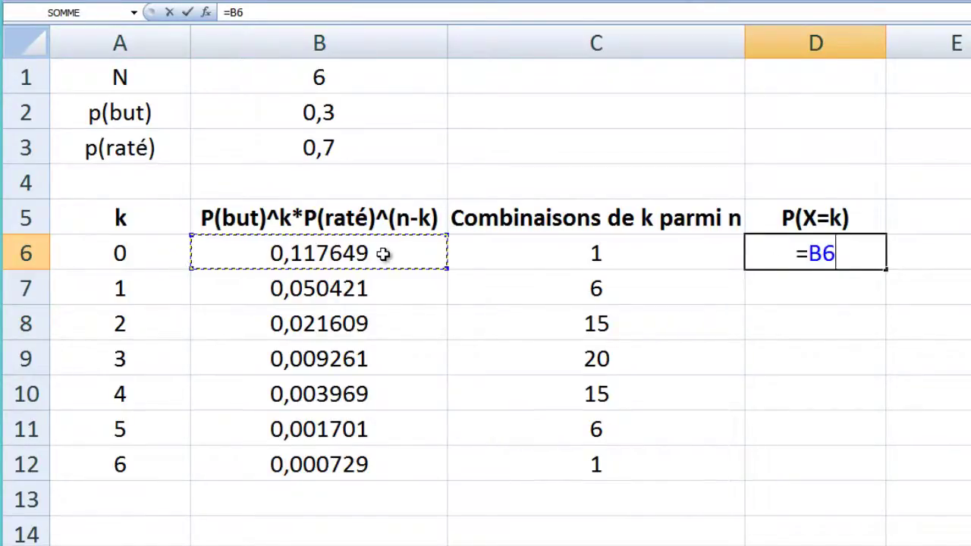
text(*)
click(589, 254)
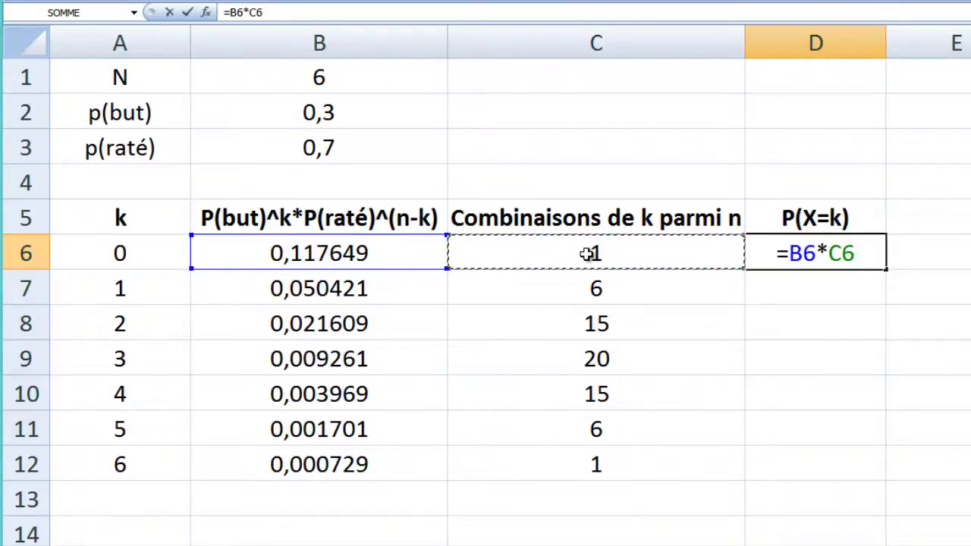
key(Return)
Fill the D6 probability formula down through D12.
click(880, 259)
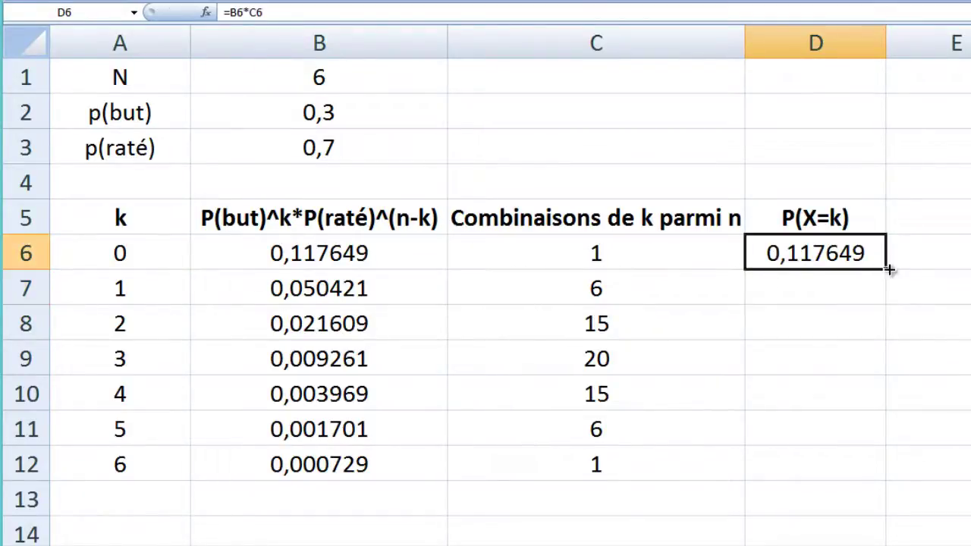
drag(888, 271, 874, 471)
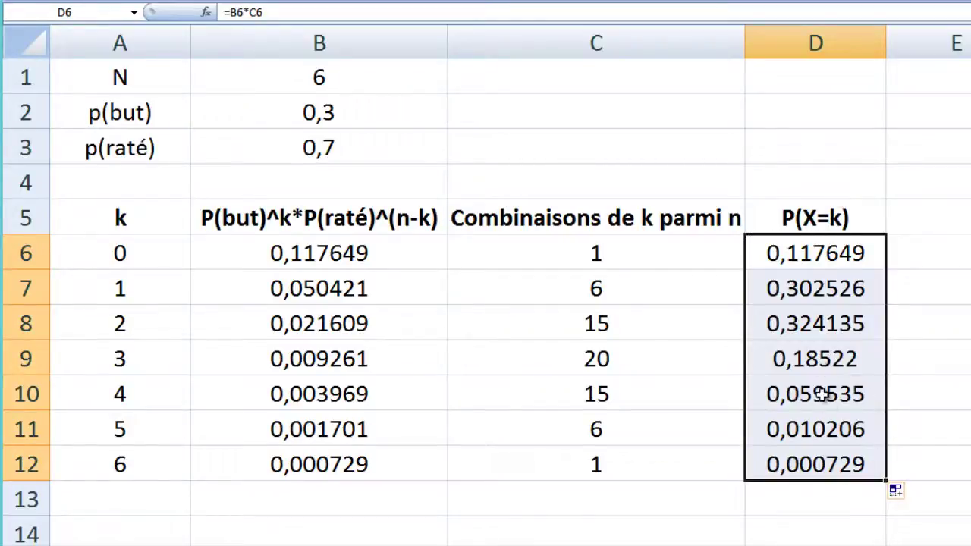
click(962, 356)
drag(822, 258, 829, 465)
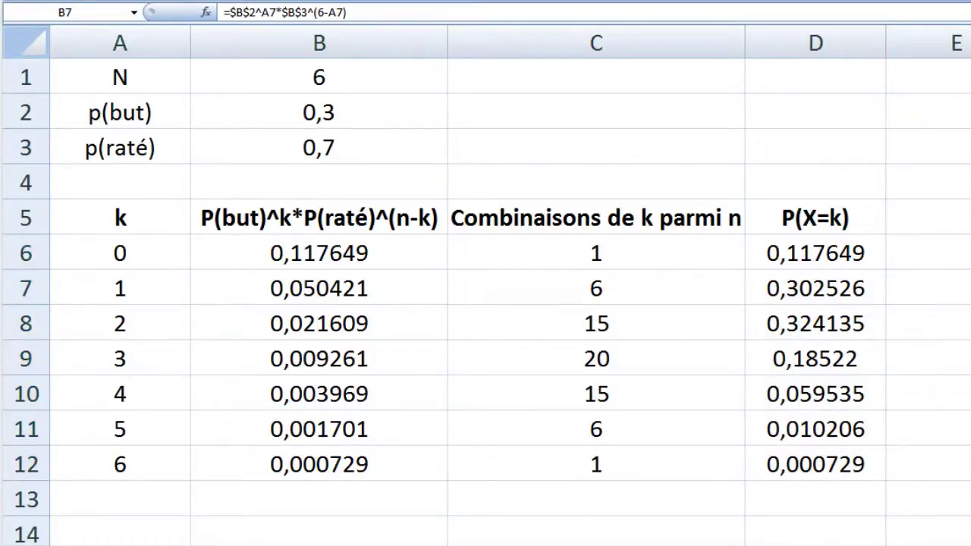
Insert a clustered column chart from A5:D12, shrunk and placed over columns B and C of the table.
click(117, 249)
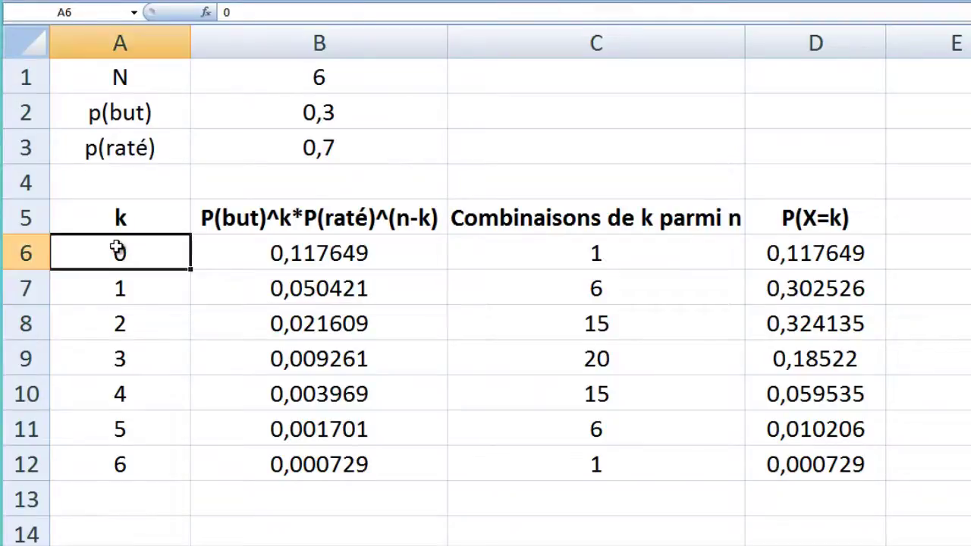
drag(152, 251, 277, 254)
drag(113, 215, 781, 464)
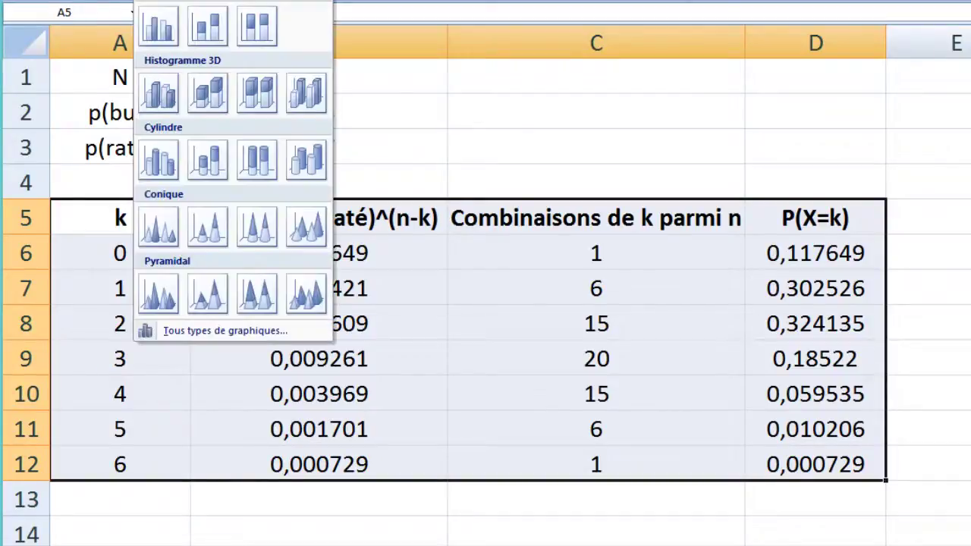
click(158, 23)
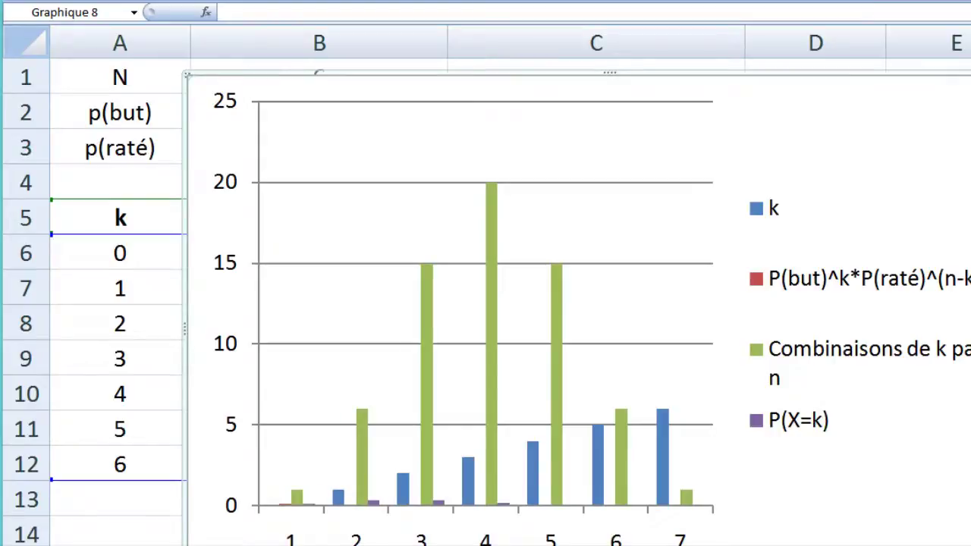
drag(970, 74, 685, 244)
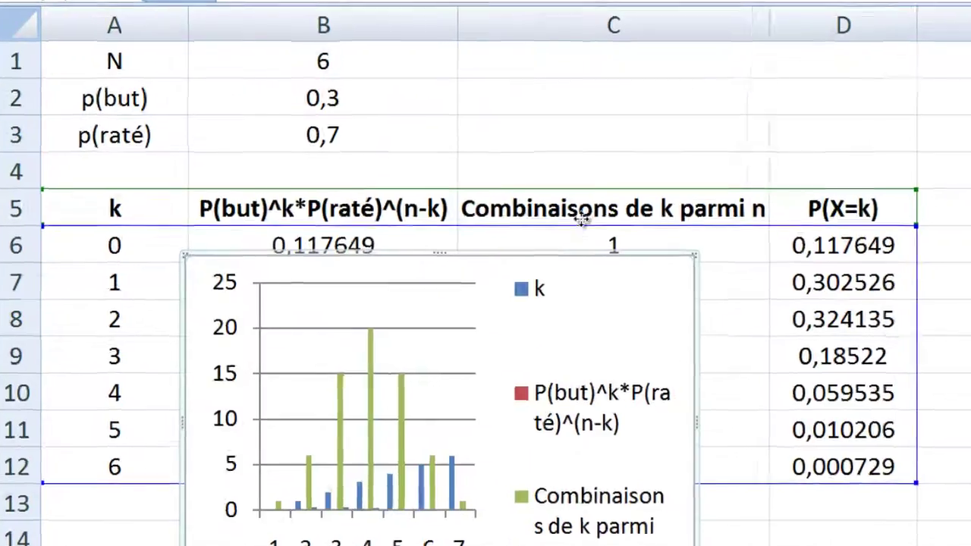
drag(581, 220, 607, 119)
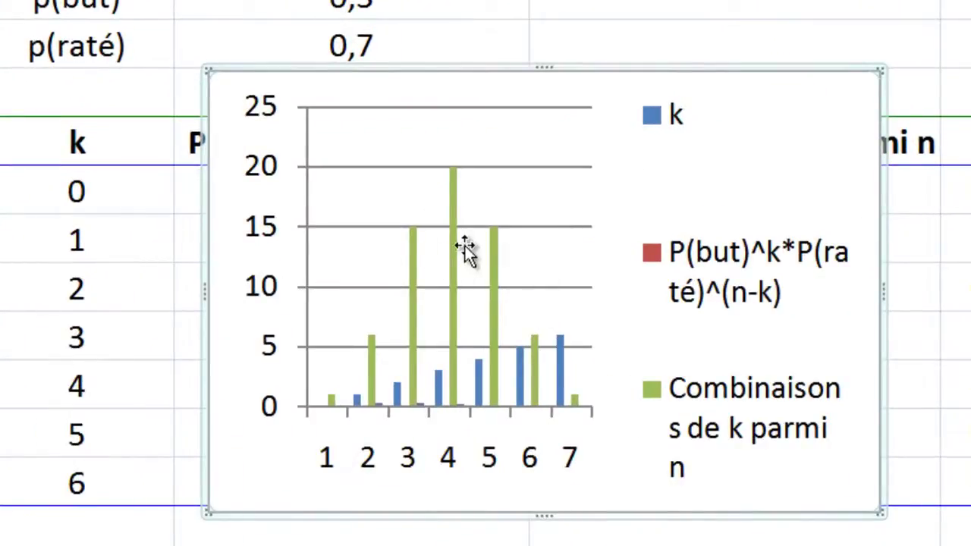
Remove the P(but)^k*P(raté)^(n-k) and Combinaisons de k parmi n series from the chart's data source.
right_click(465, 246)
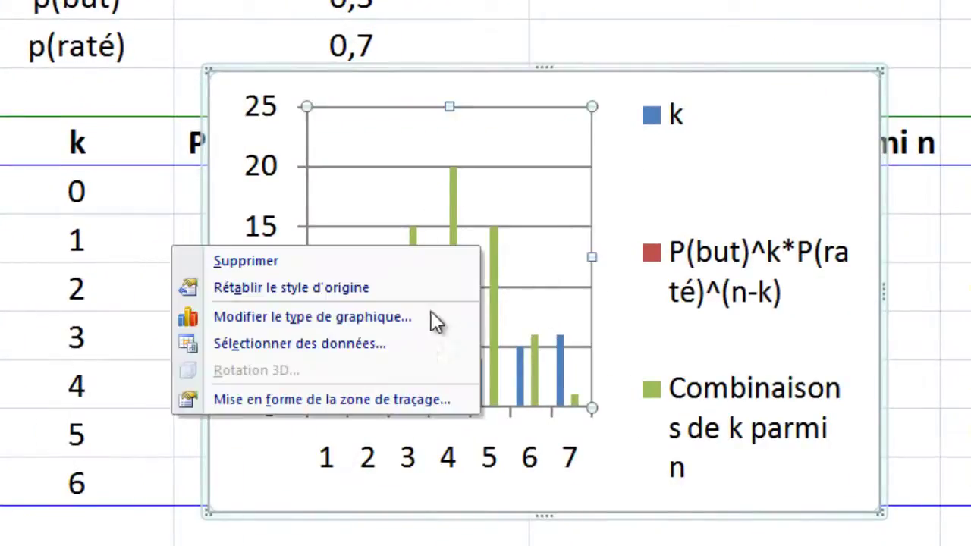
click(341, 345)
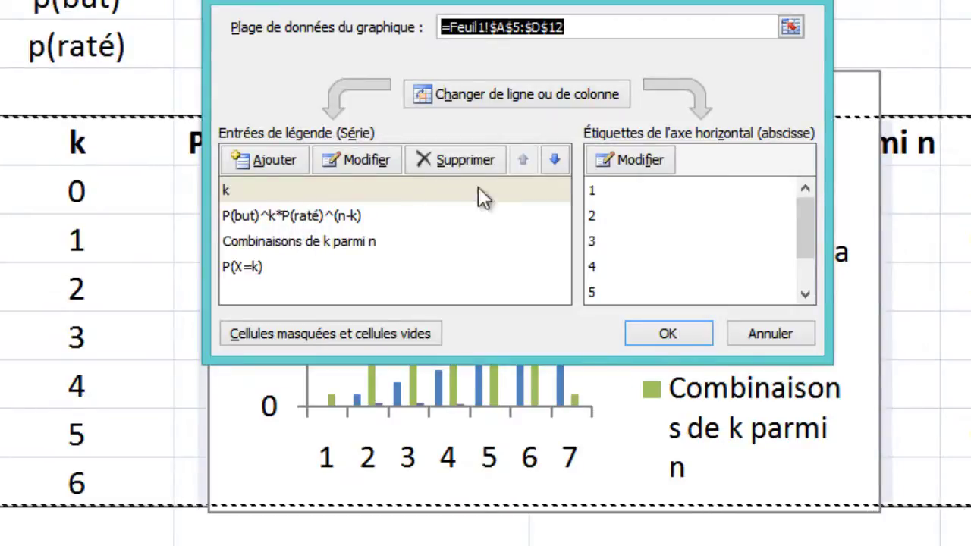
click(277, 219)
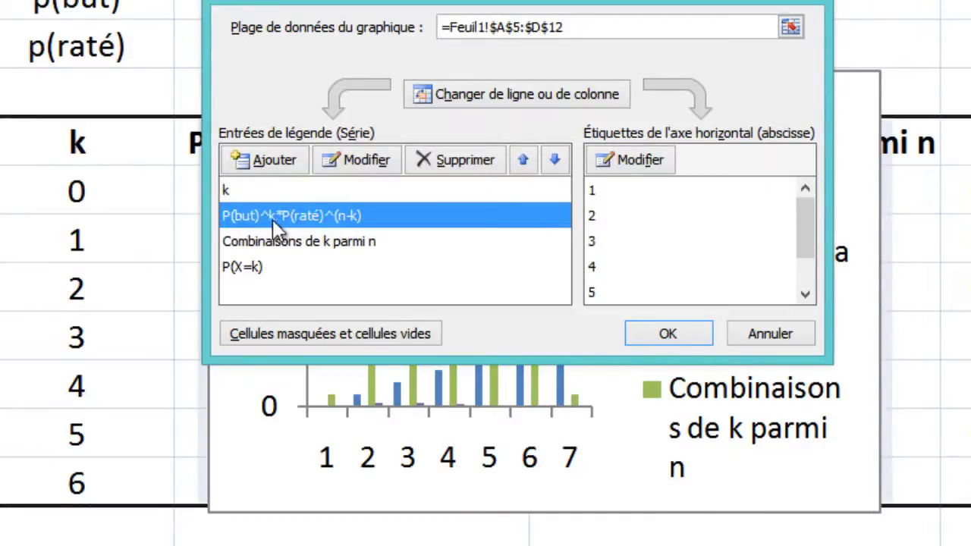
click(466, 166)
click(287, 217)
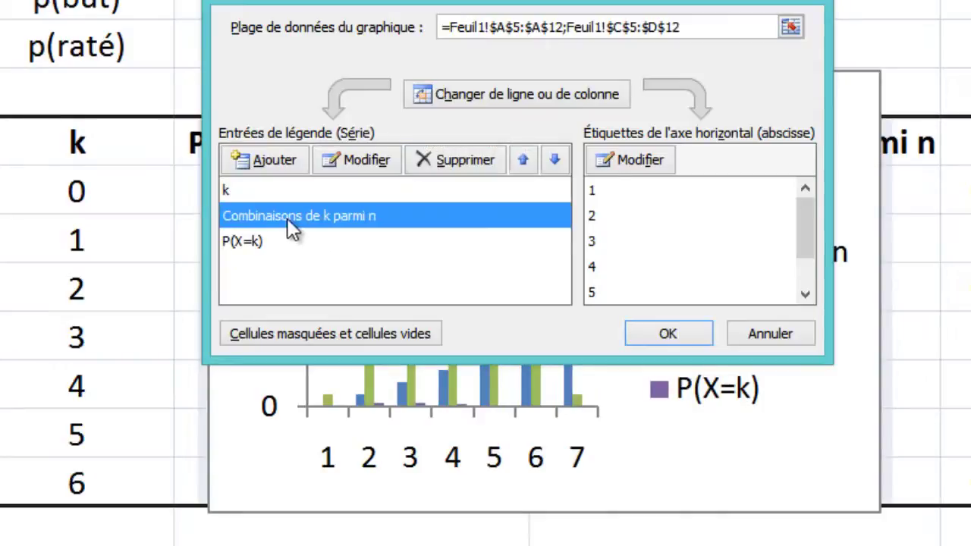
click(452, 161)
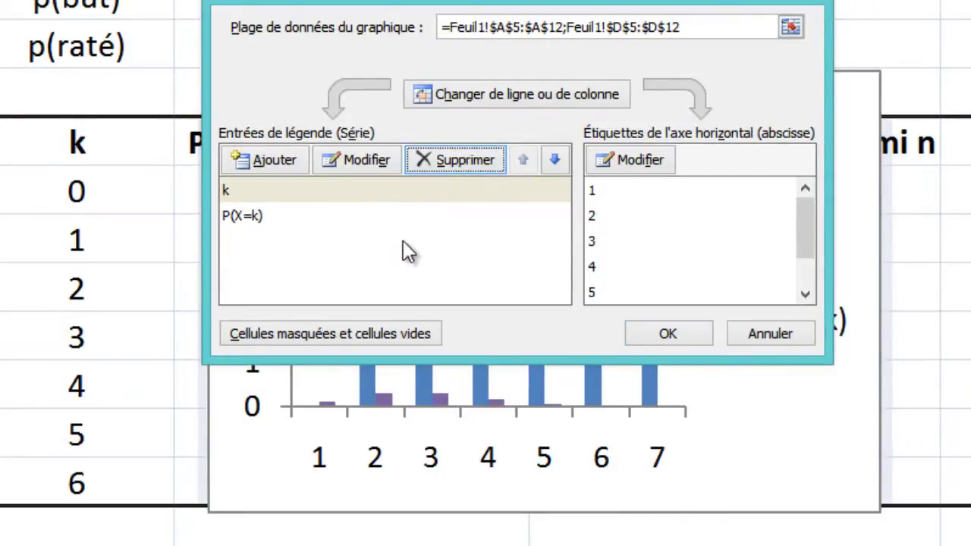
Set the chart's horizontal axis labels to the k values in =Feuil1!$A$6:$A$12.
click(226, 189)
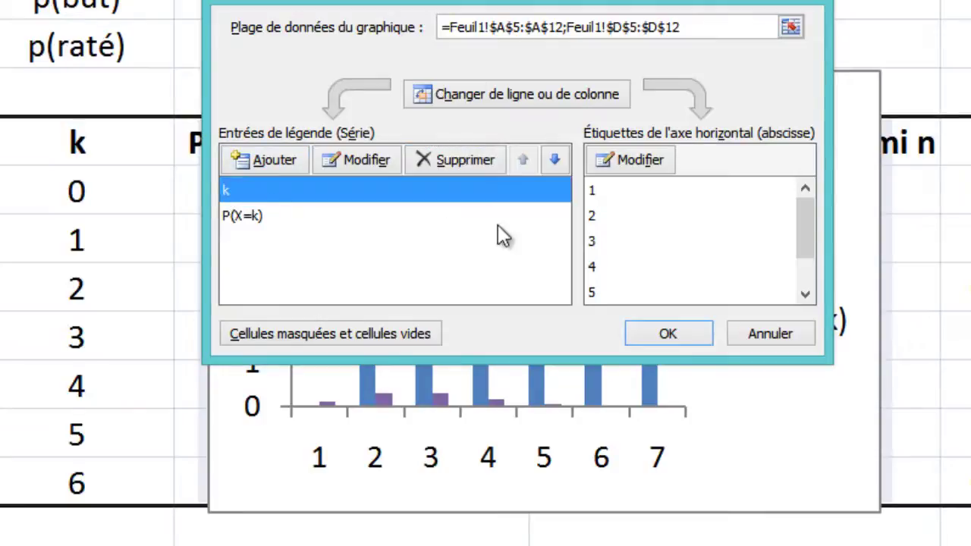
click(641, 159)
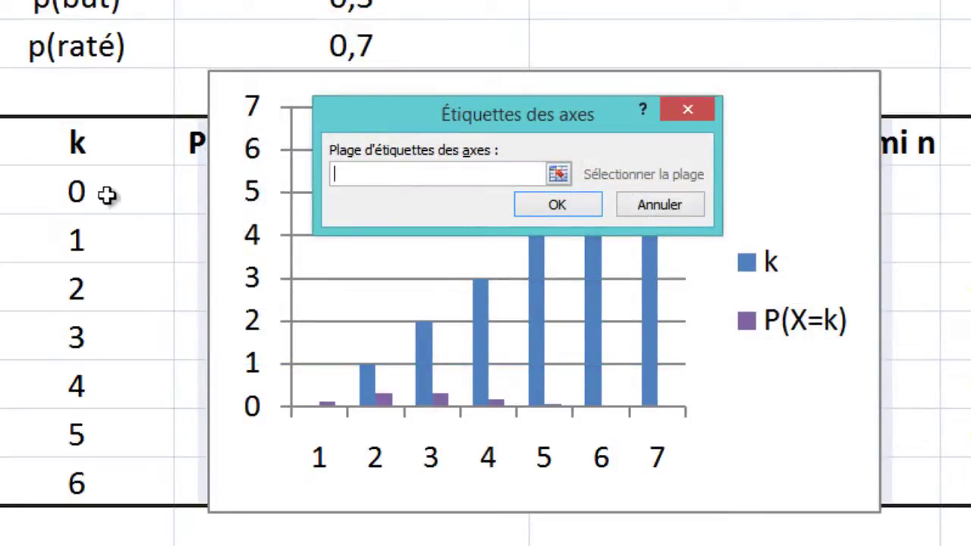
drag(134, 193, 75, 479)
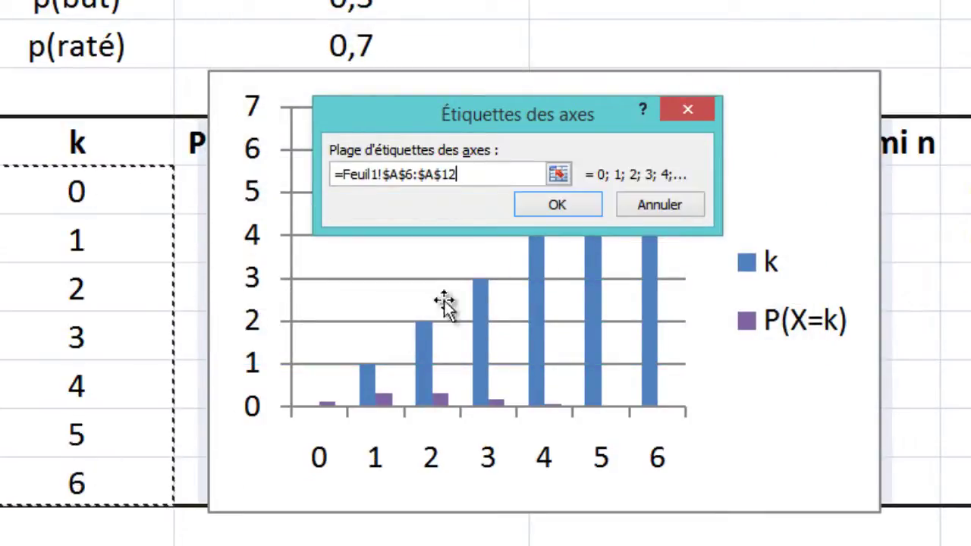
click(566, 200)
Remove the k series from the chart's data source, leaving only the P(X=k) series plotted.
click(250, 220)
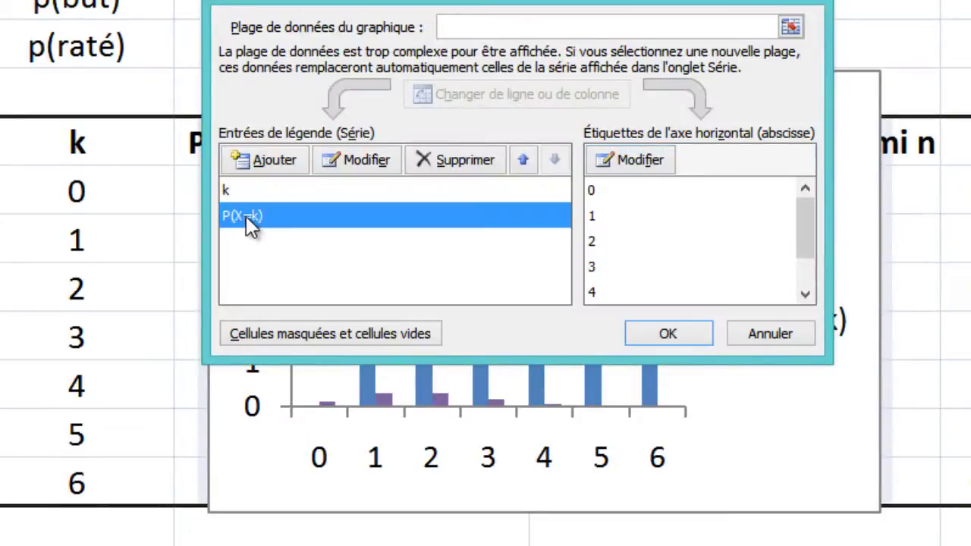
click(243, 191)
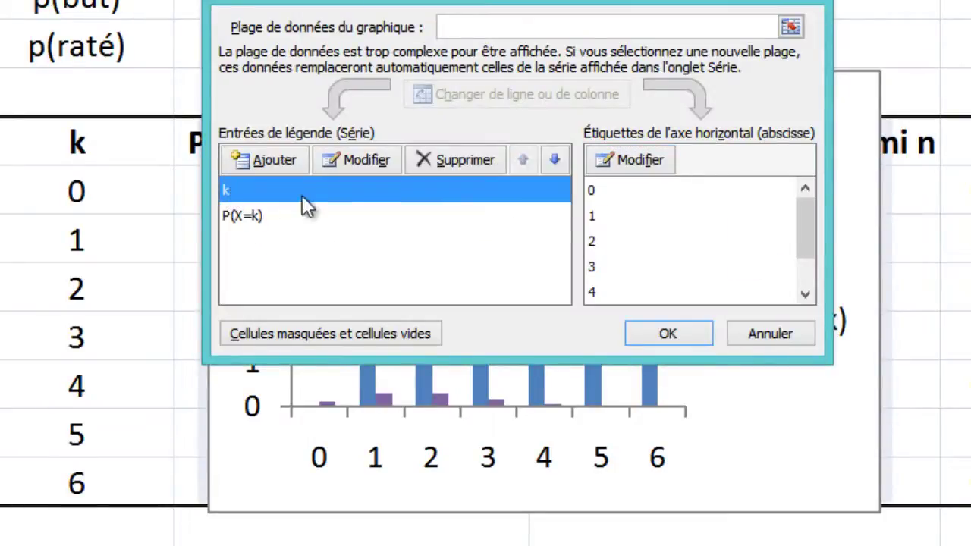
click(455, 162)
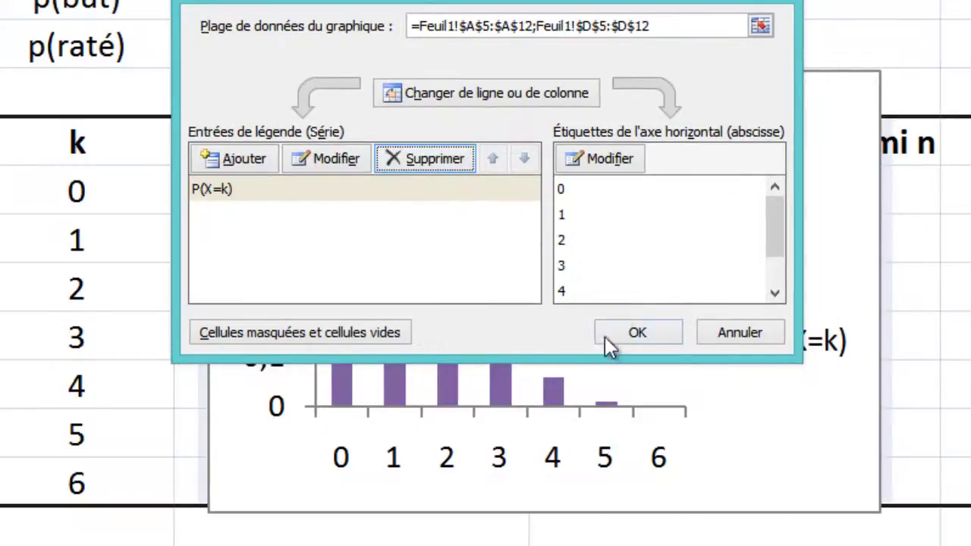
click(644, 331)
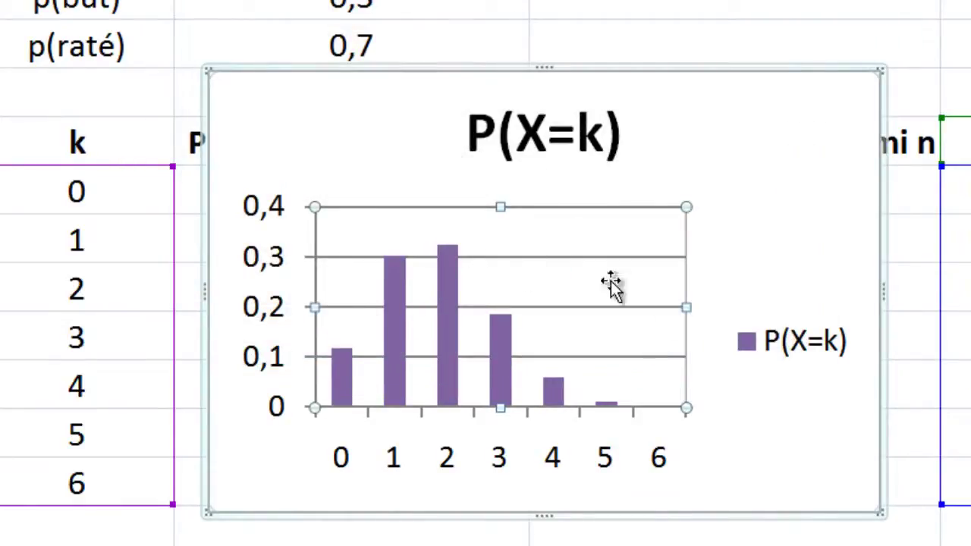
Move the P(X=k) chart to start beside column B's values and enlarge it over columns C to F, down past the table's last row.
drag(645, 72, 606, 71)
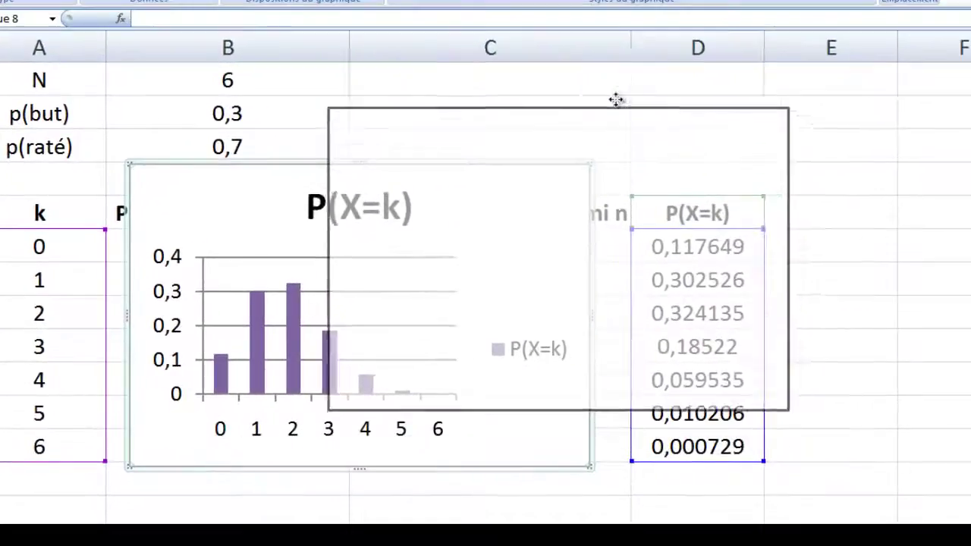
drag(773, 368, 968, 505)
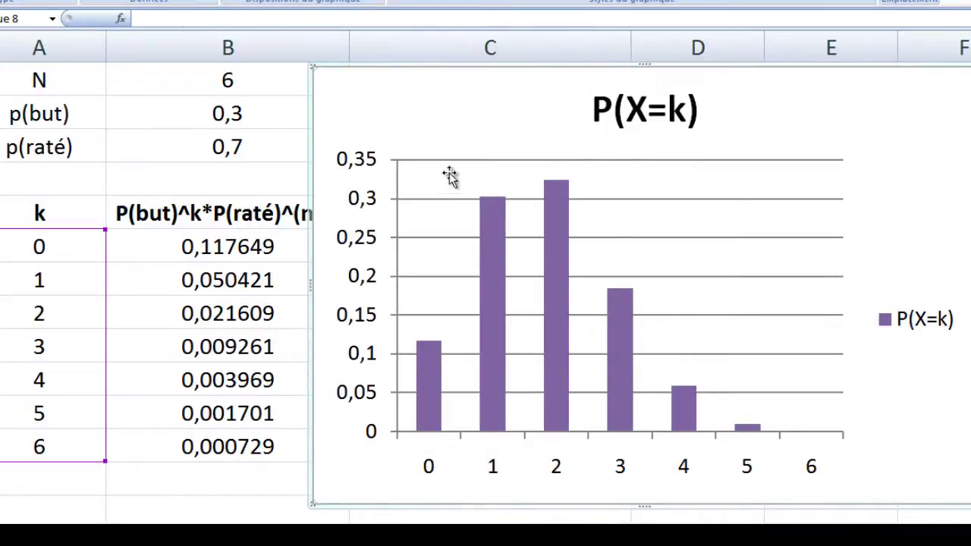
Set the goal probability p(but) in B2 to 0,2.
click(212, 114)
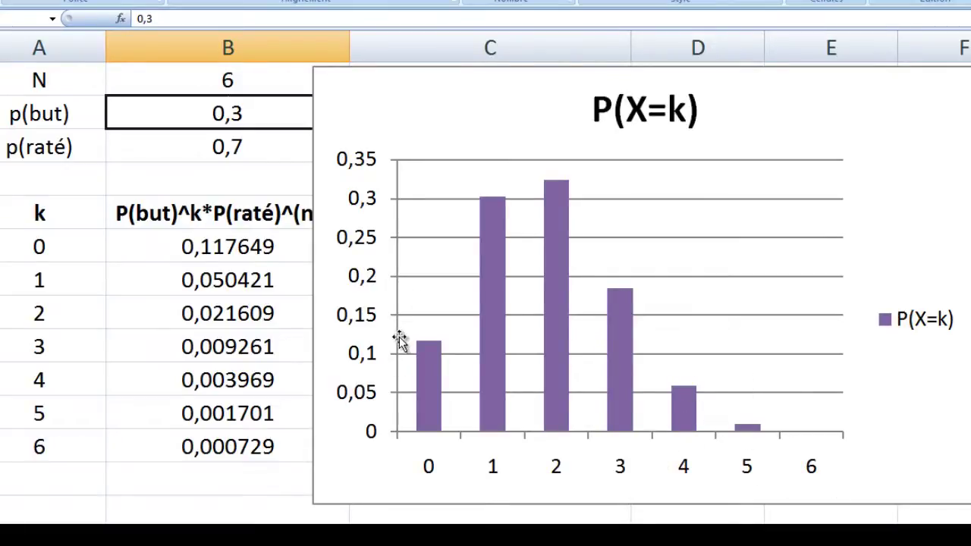
double_click(205, 112)
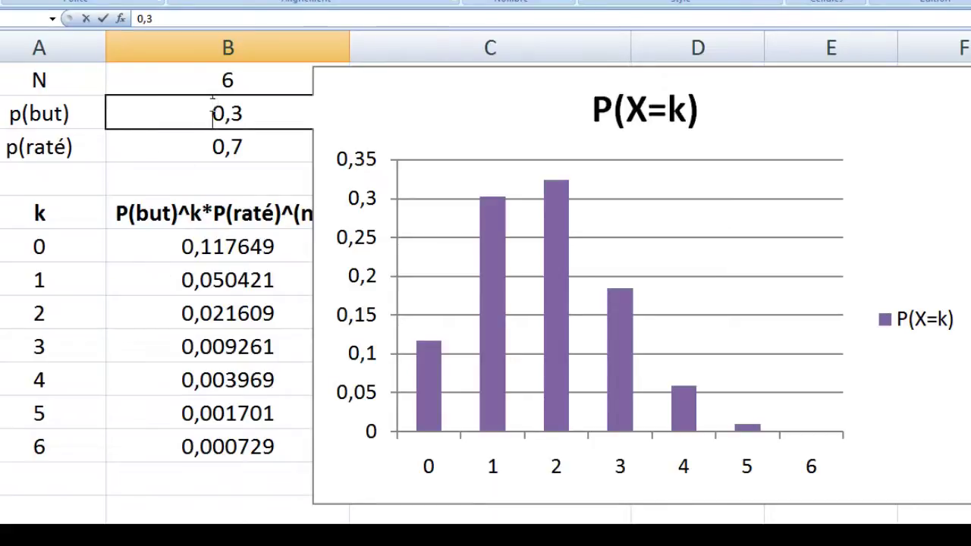
drag(206, 109, 251, 110)
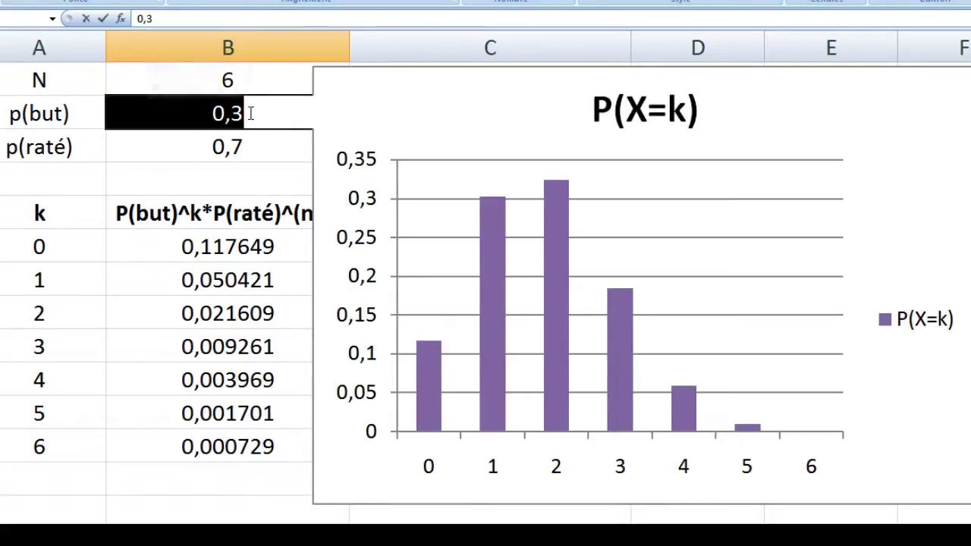
text(0)
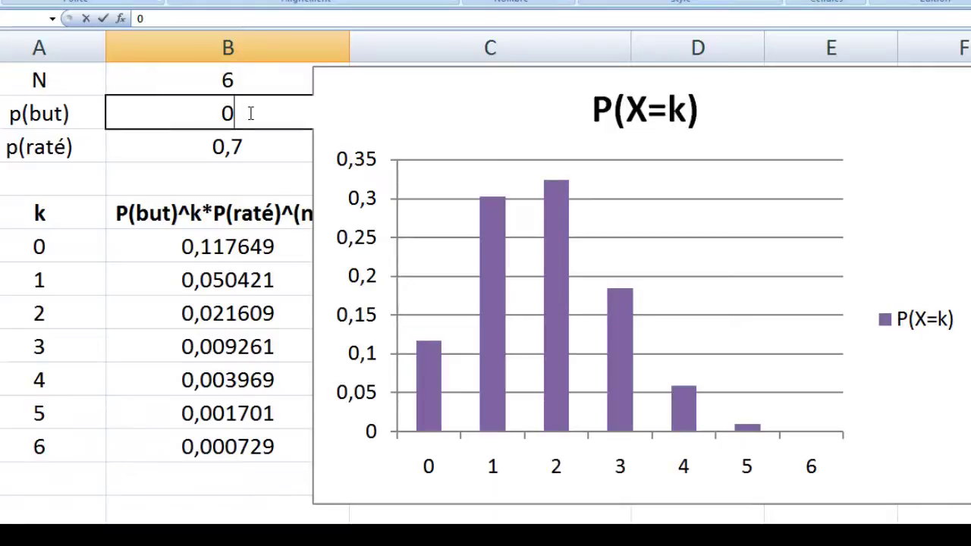
text(,2)
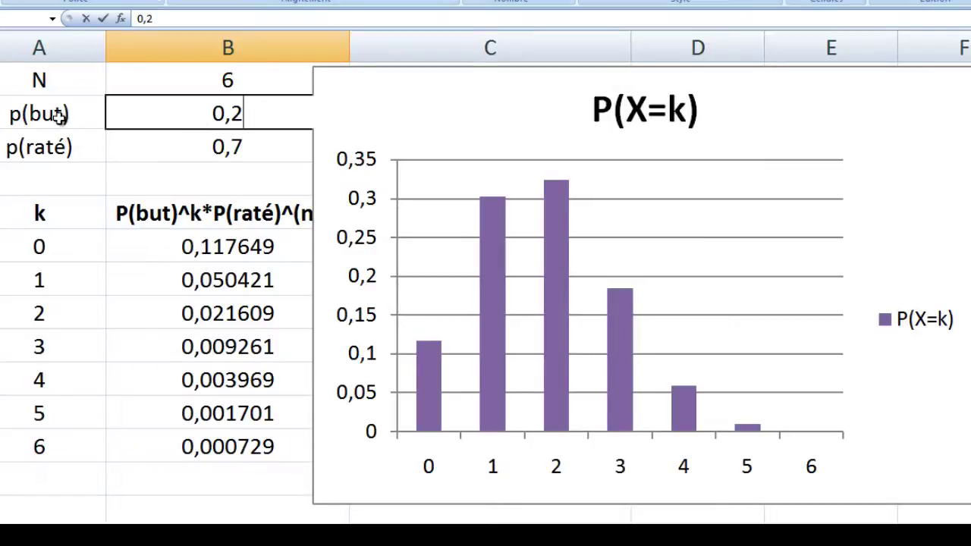
click(92, 114)
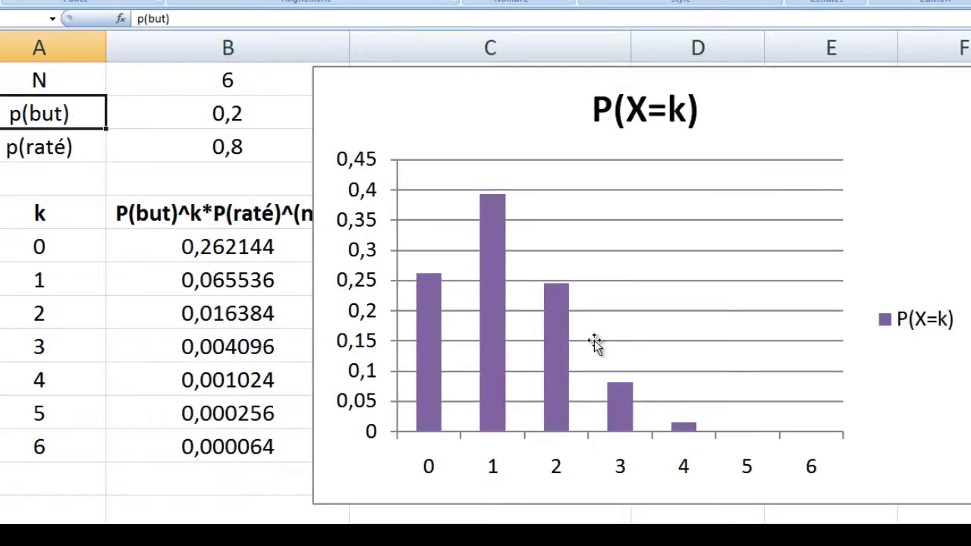